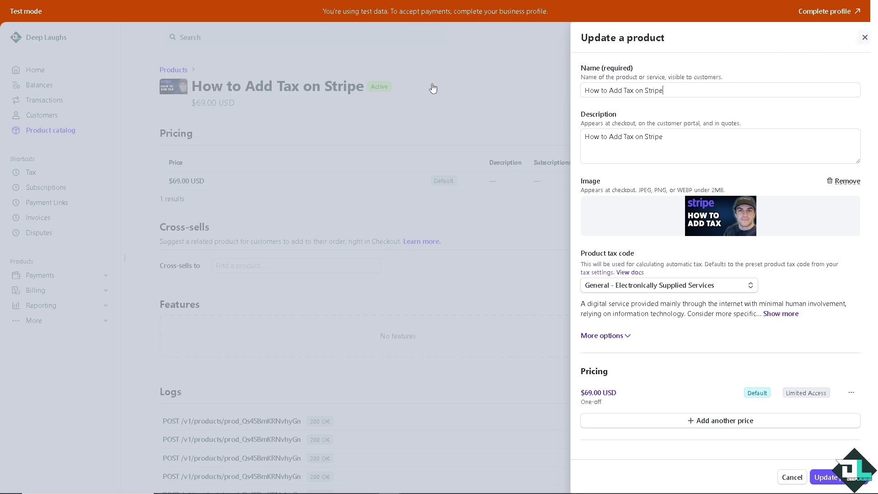
Step: Save the product with its General - Electronically Supplied Services tax code
click(365, 93)
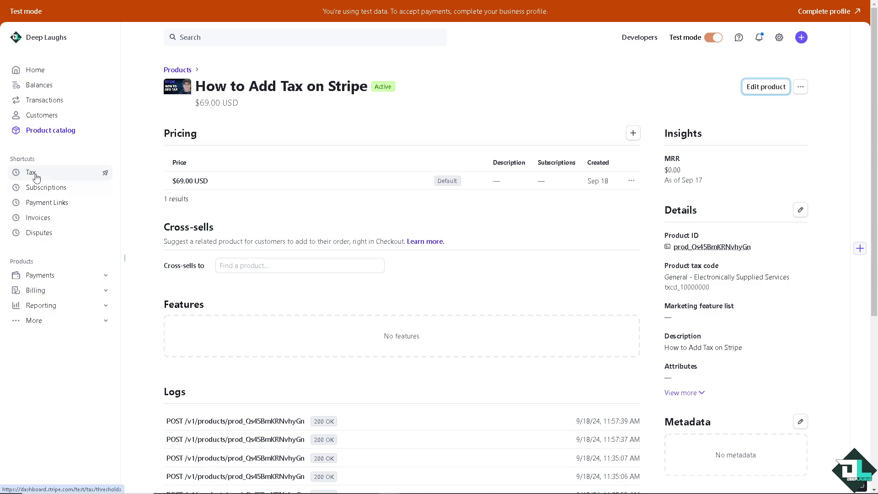
Step: Expand the sidebar's More section and go to the Tax page
click(68, 306)
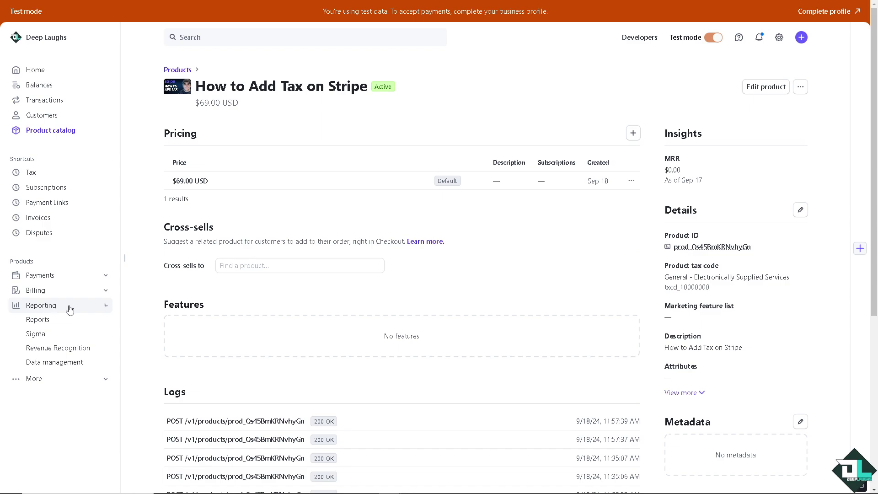
click(28, 381)
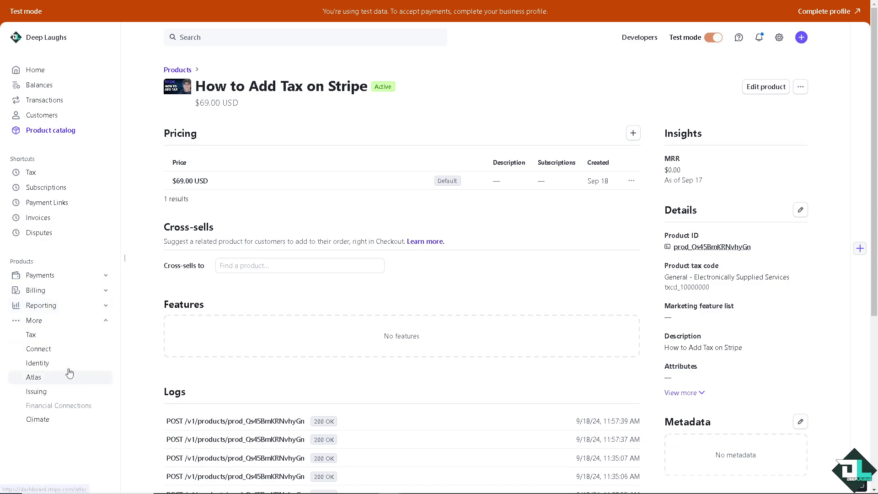
click(39, 338)
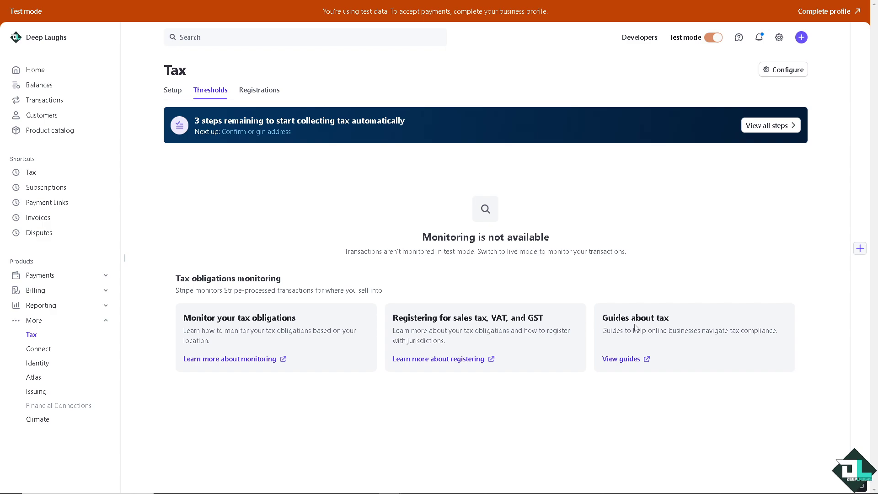
Step: On Tax Setup, save origin address Deep St., Laughs Ave, California, CA 92376, United States
click(173, 92)
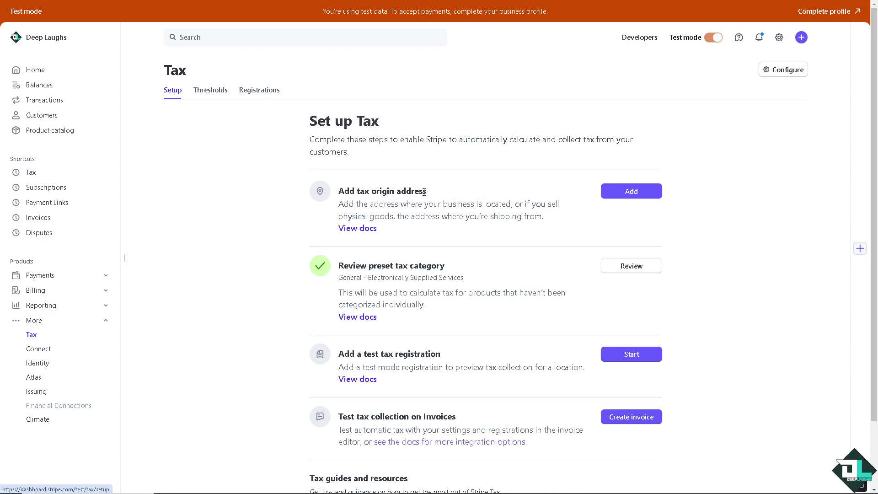
click(640, 192)
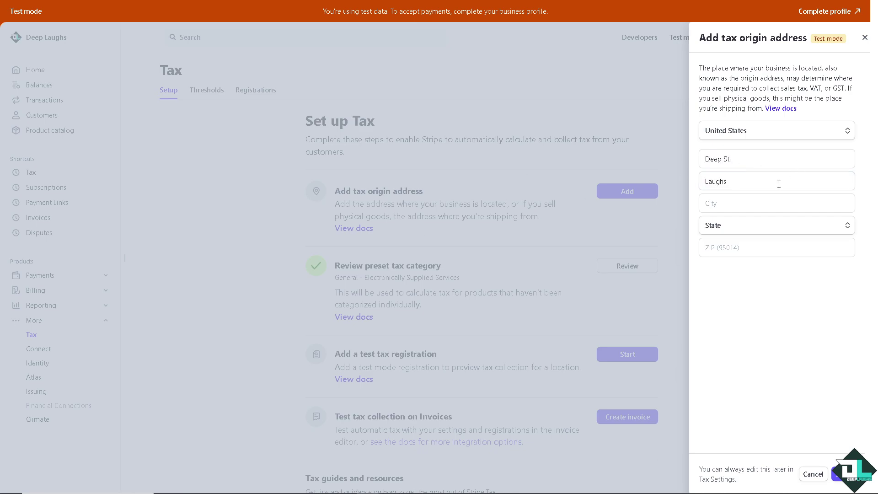
click(781, 181)
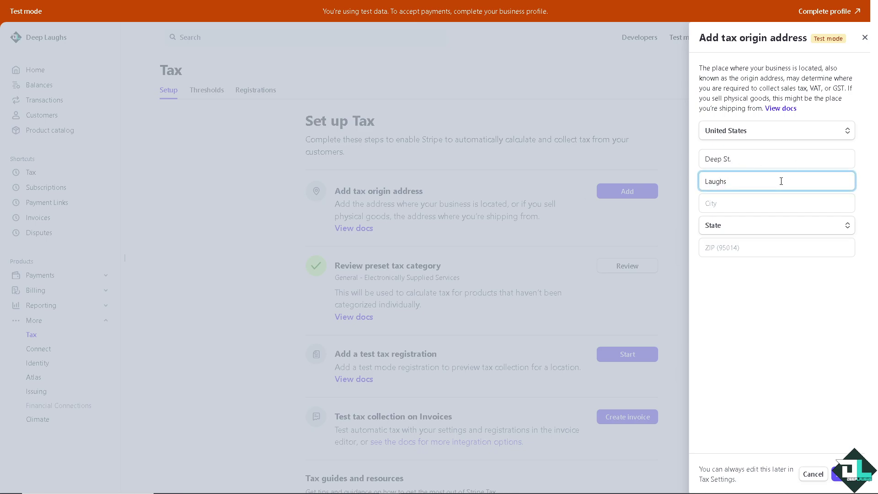
text(Ave)
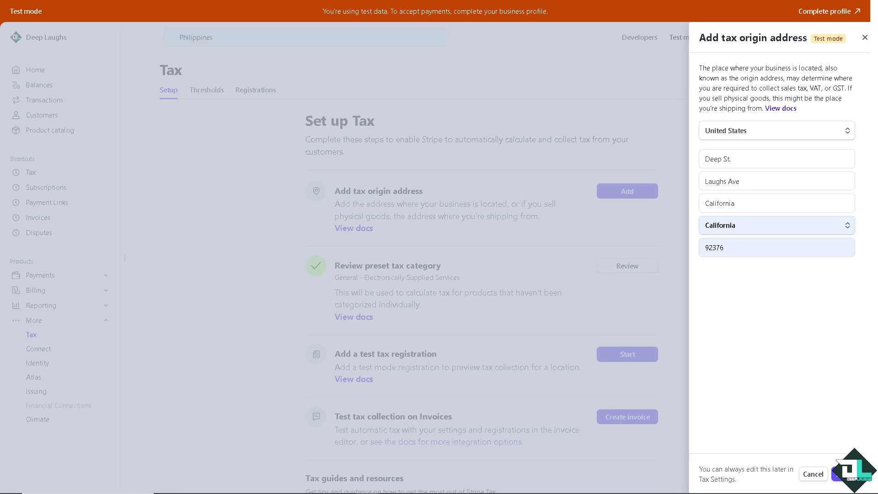
click(840, 473)
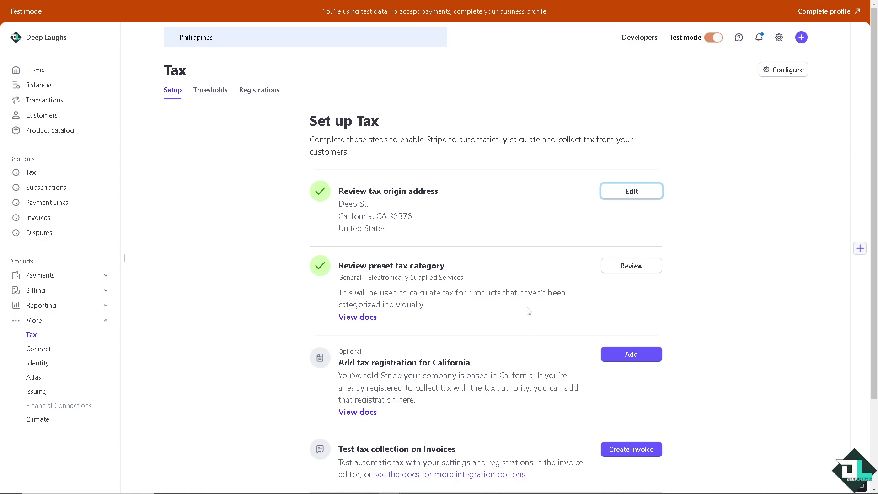
Step: Under Digital products, choose Digital Video Streaming - live events - limited use as preset category and save
click(622, 269)
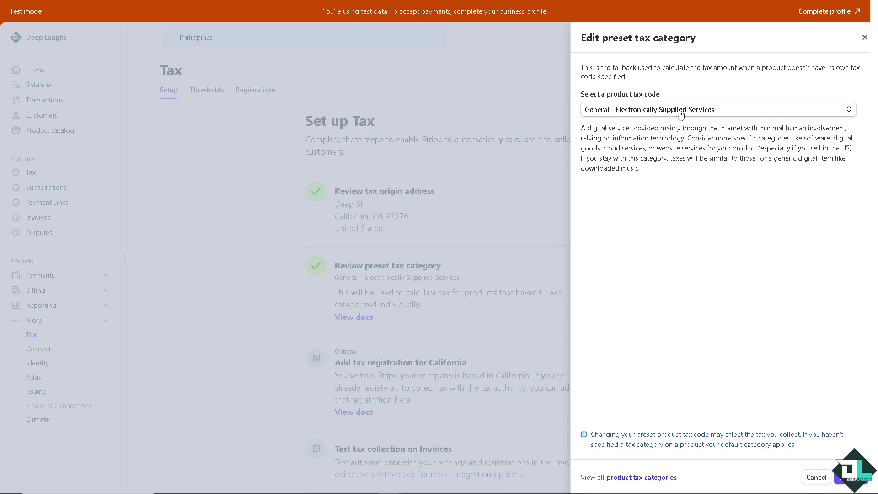
click(680, 112)
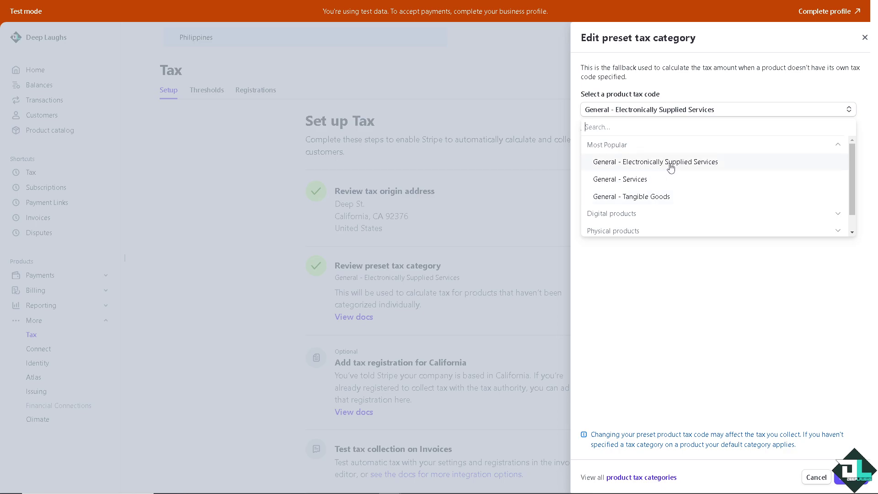
click(634, 214)
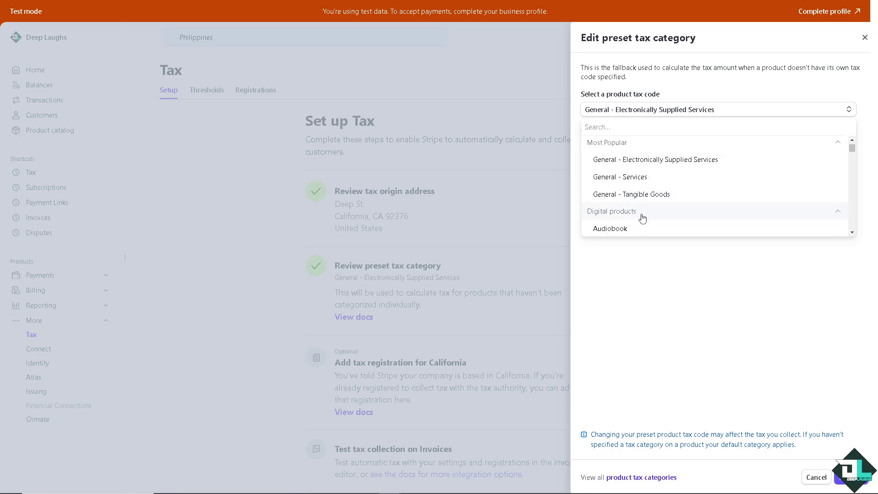
scroll(642, 218, down, 1)
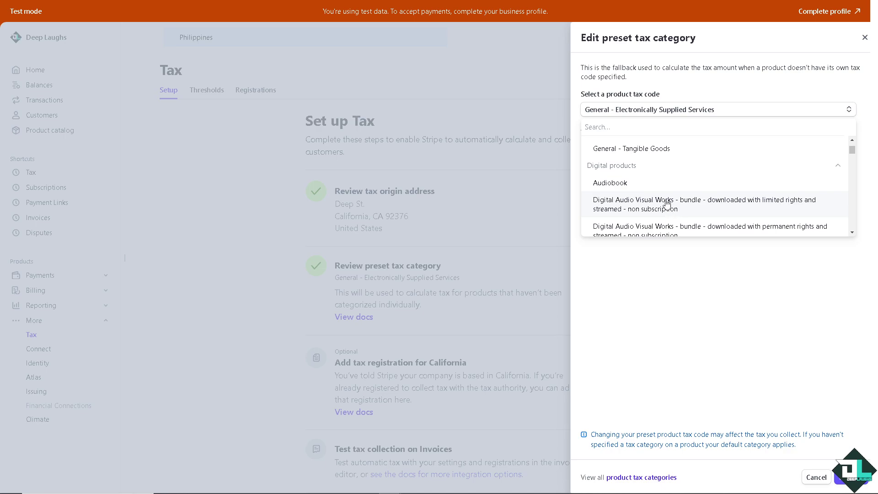
scroll(666, 205, down, 1)
scroll(645, 208, down, 1)
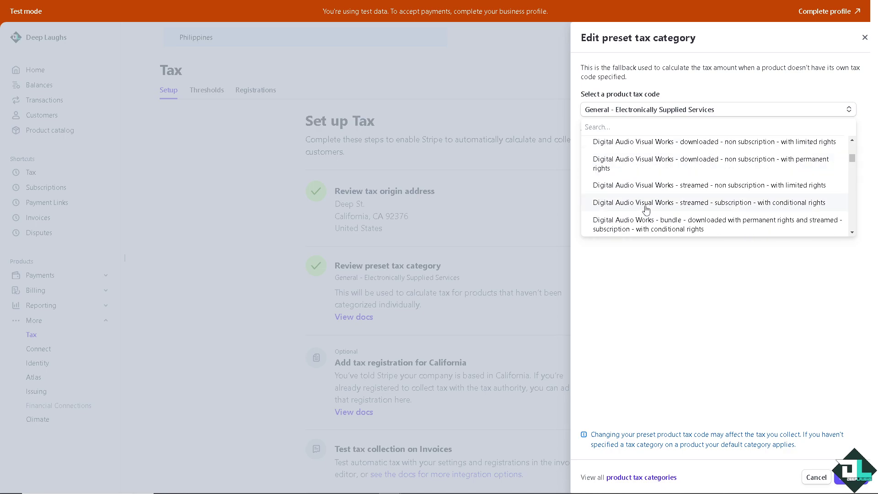
scroll(650, 204, down, 3)
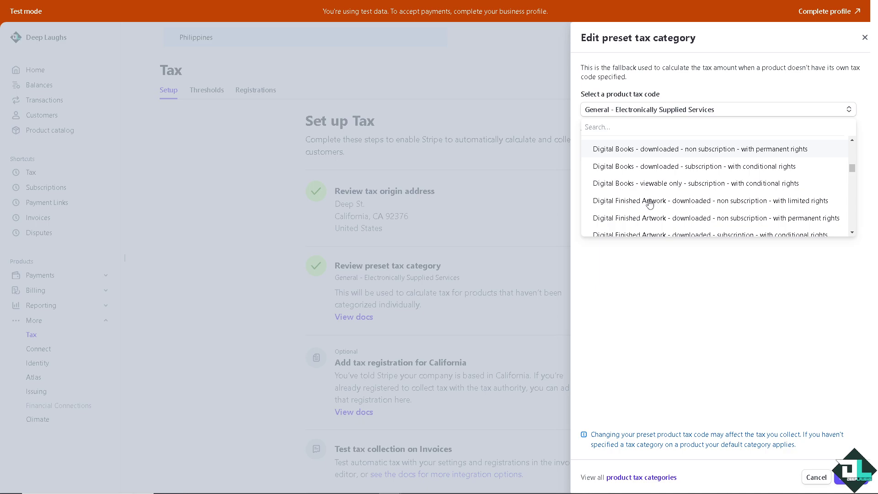
scroll(649, 201, down, 3)
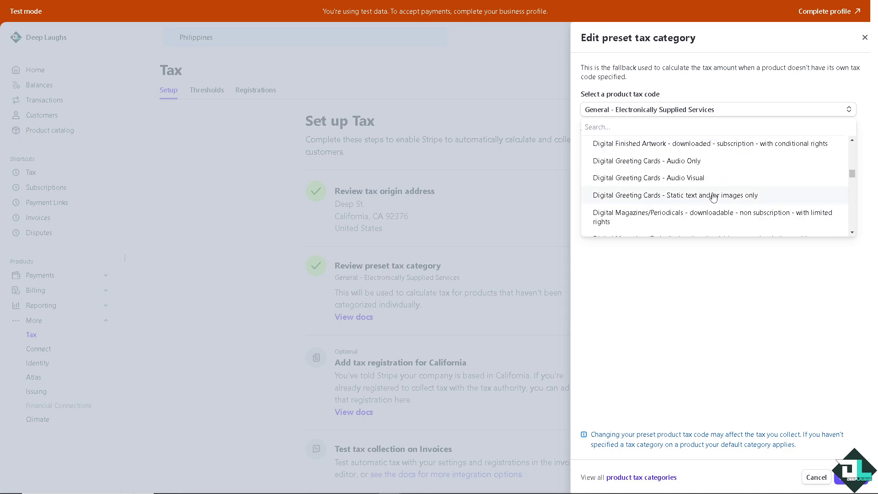
scroll(686, 201, down, 2)
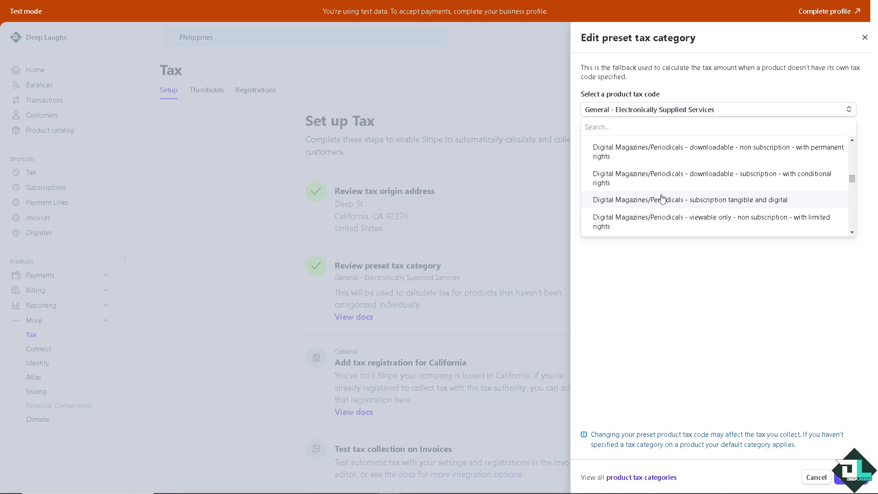
scroll(662, 198, down, 2)
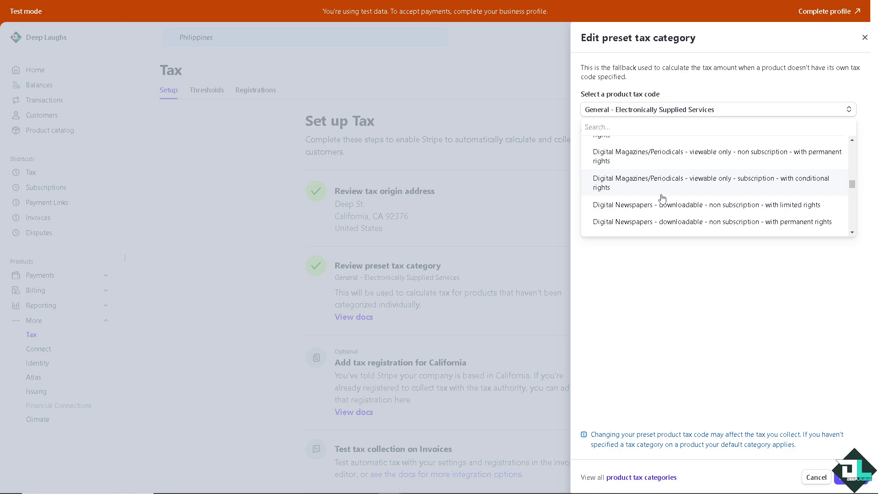
scroll(662, 198, down, 5)
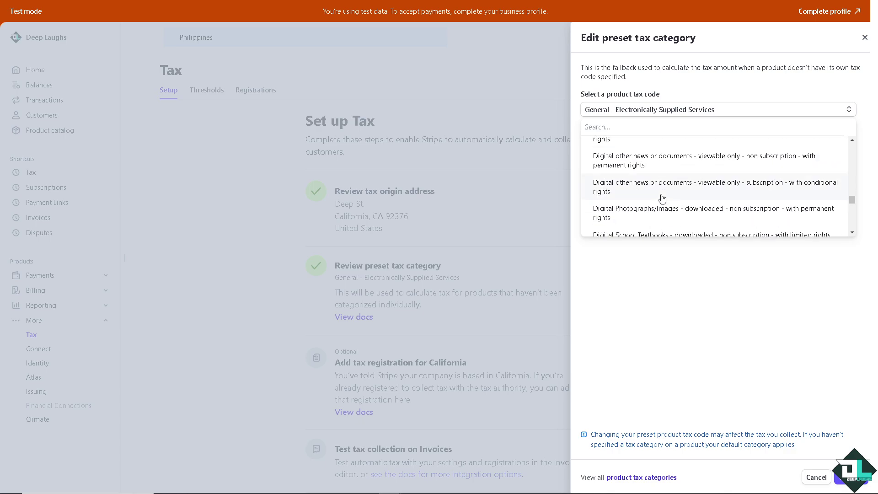
scroll(662, 197, down, 3)
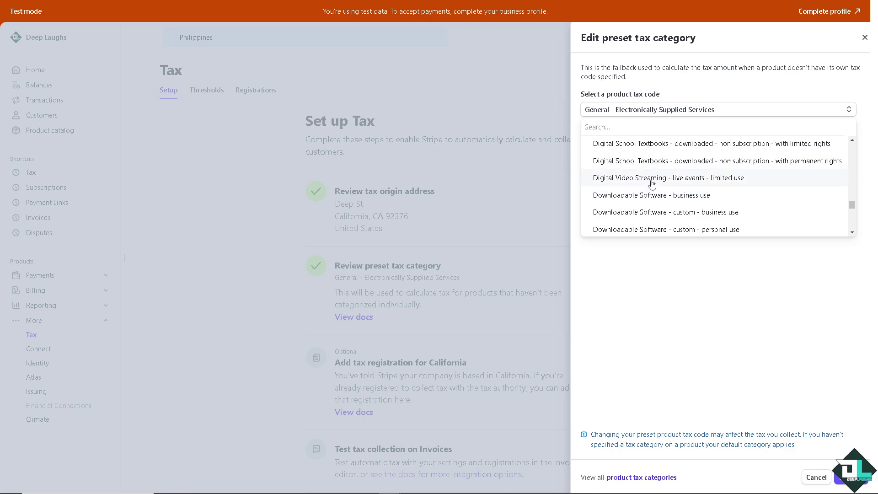
scroll(651, 183, down, 2)
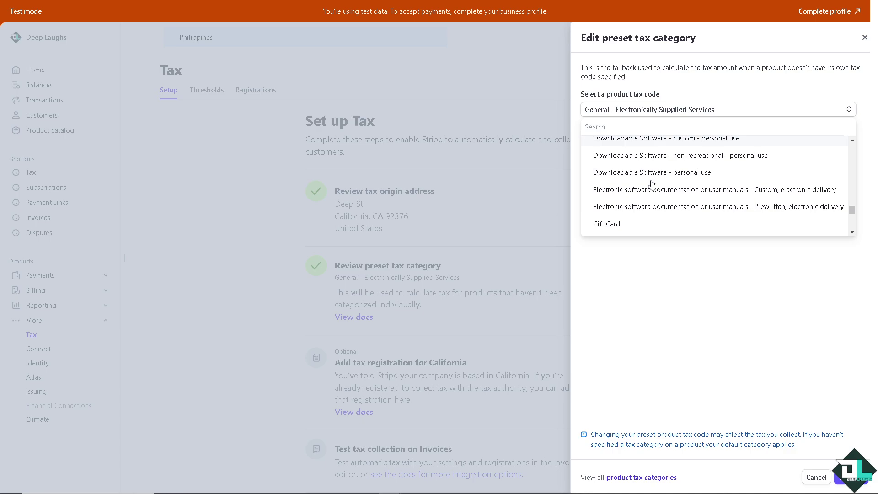
scroll(651, 182, down, 5)
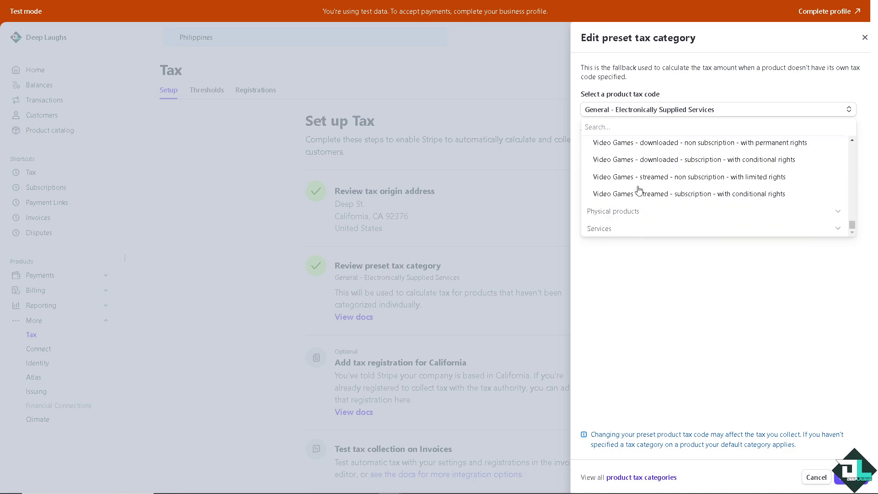
scroll(676, 194, up, 4)
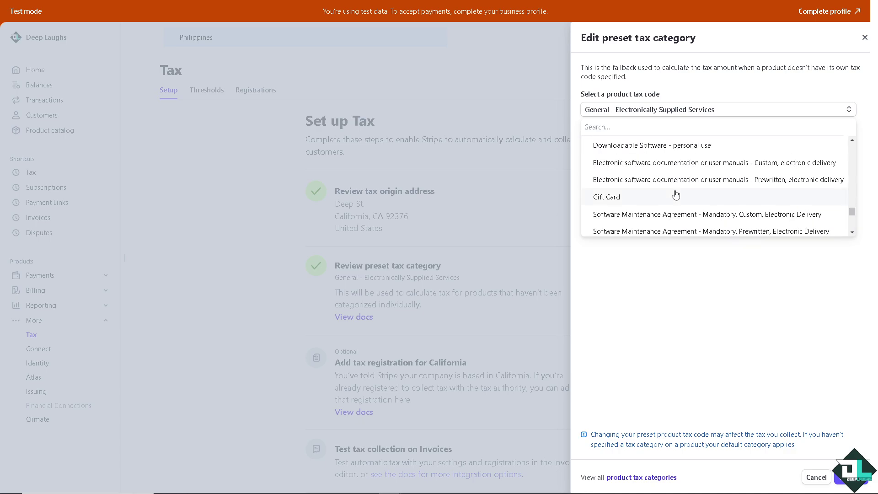
scroll(676, 194, up, 2)
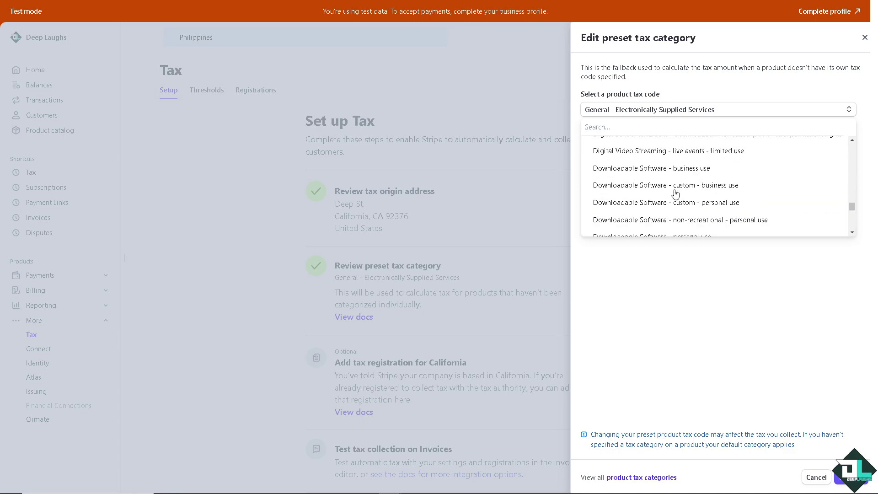
click(633, 159)
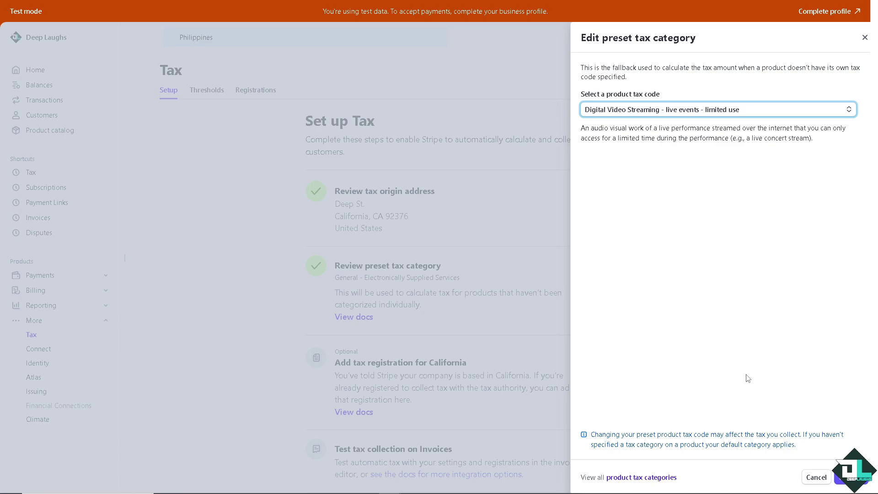
click(841, 478)
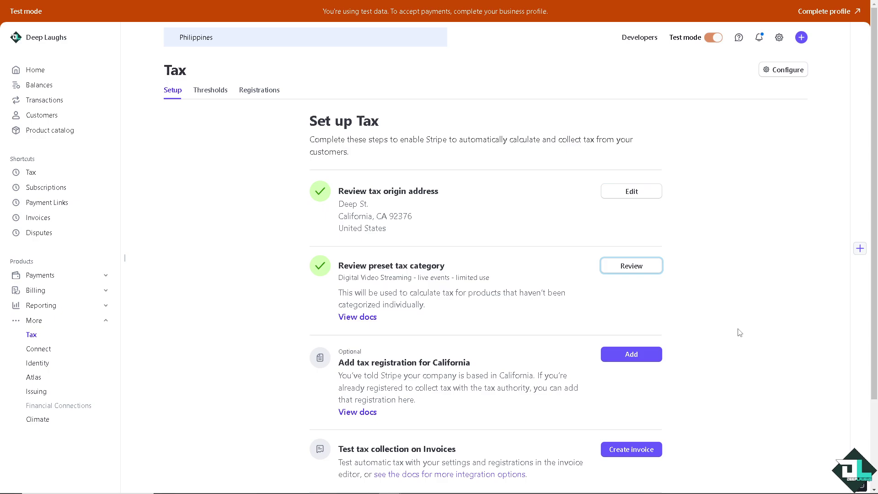
Step: Begin a California sales tax registration, answer the registration question, then close the panel
scroll(560, 315, down, 2)
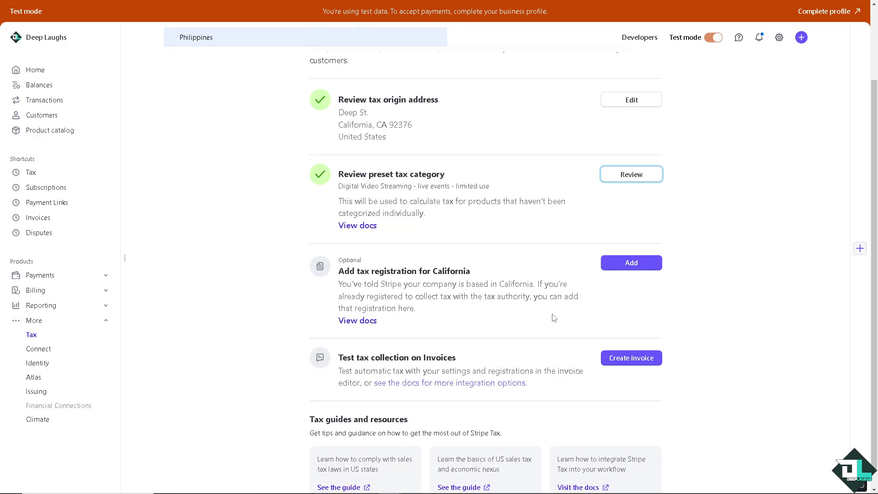
click(623, 264)
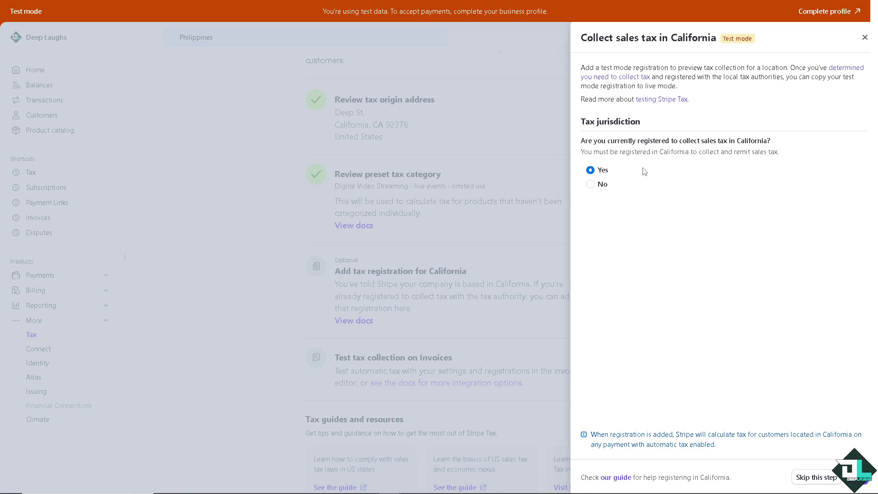
click(601, 186)
click(591, 171)
click(464, 316)
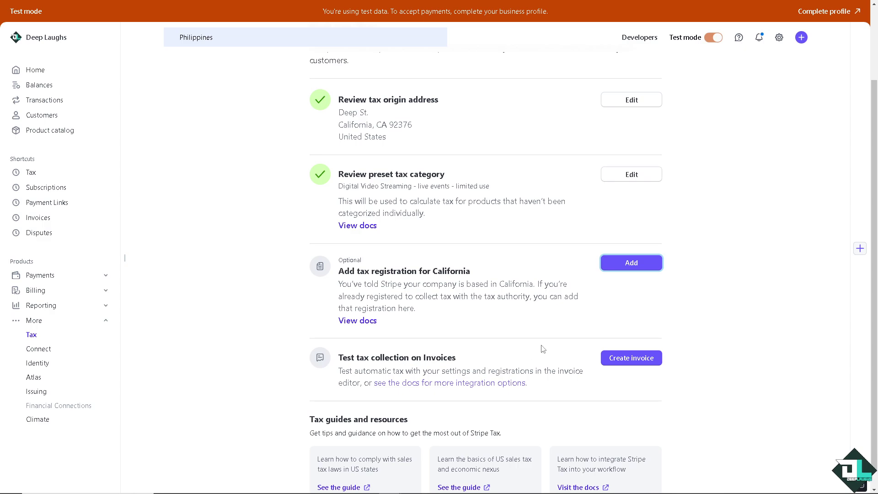
scroll(543, 349, down, 1)
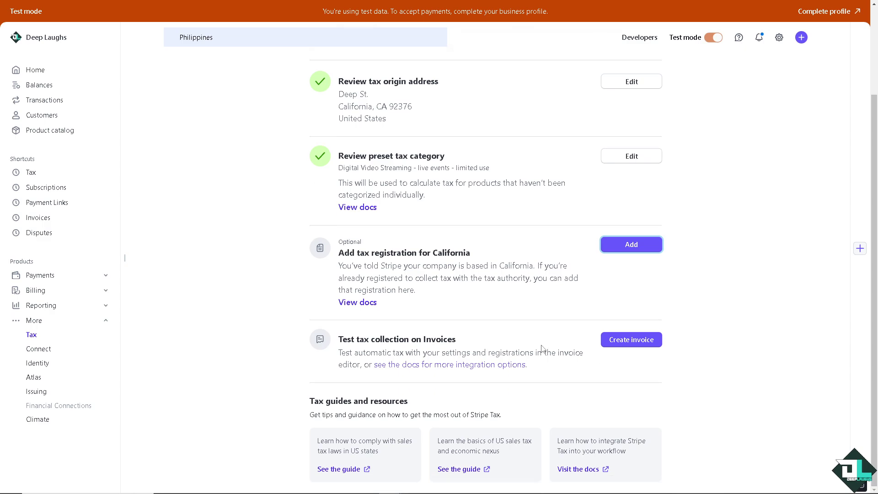
Step: Start a test invoice and add a new customer with a name and e-mail address
click(631, 340)
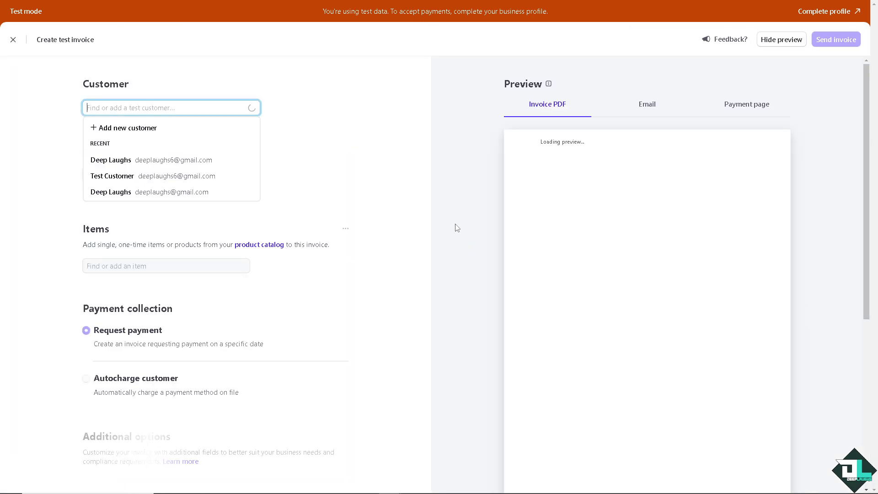
click(146, 129)
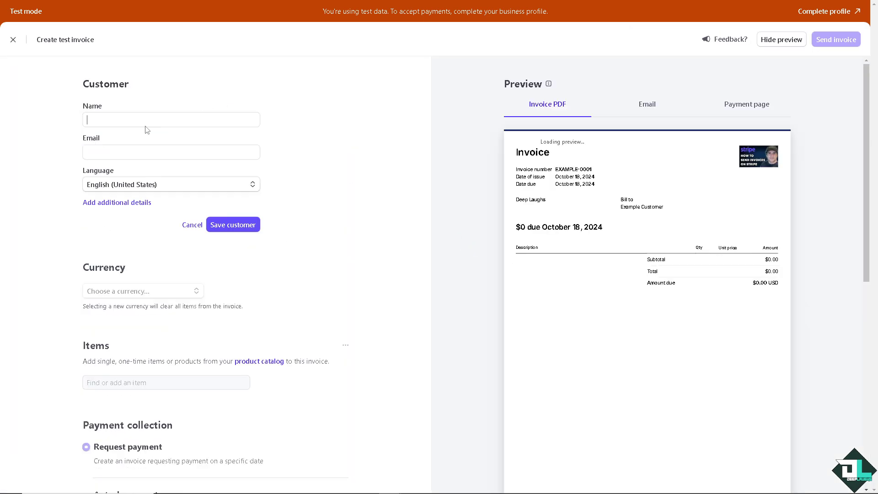
click(206, 122)
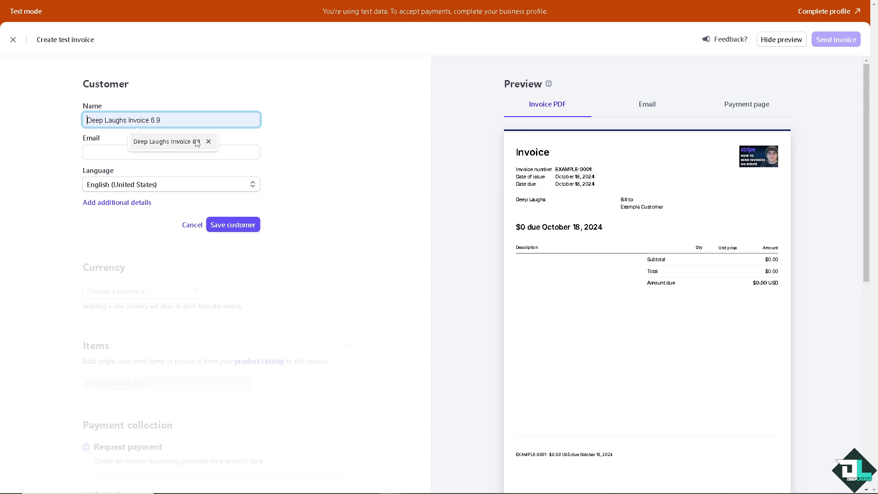
click(196, 141)
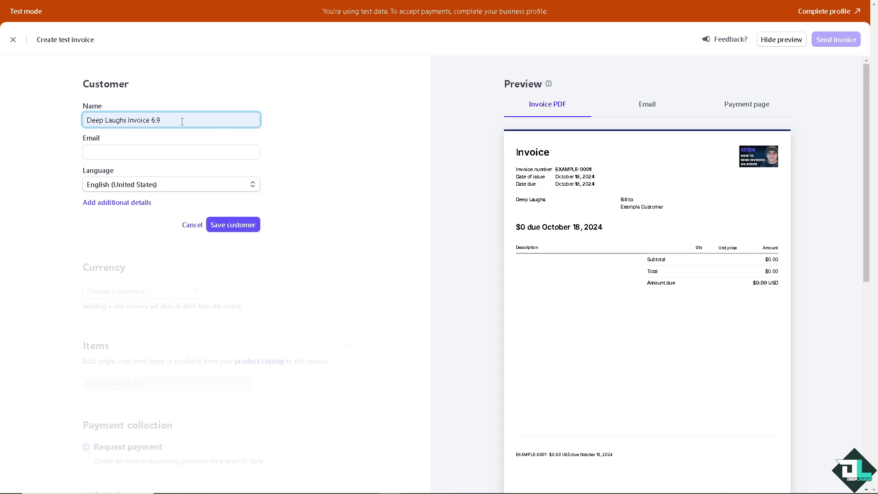
drag(138, 124, 132, 128)
click(175, 152)
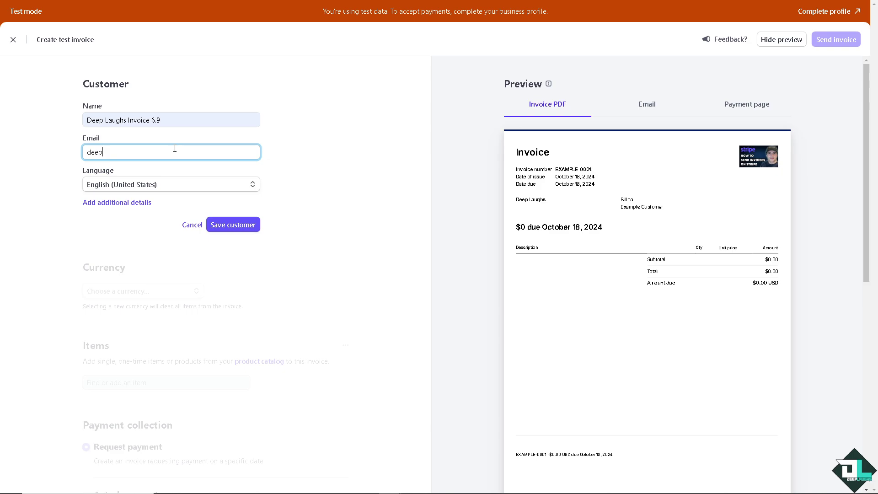
click(217, 228)
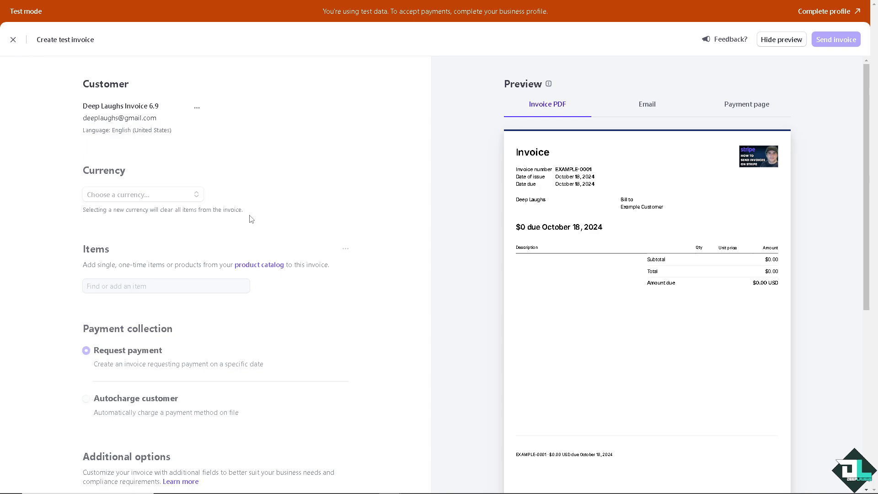
Step: Set the invoice currency to USD - US Dollar
click(170, 196)
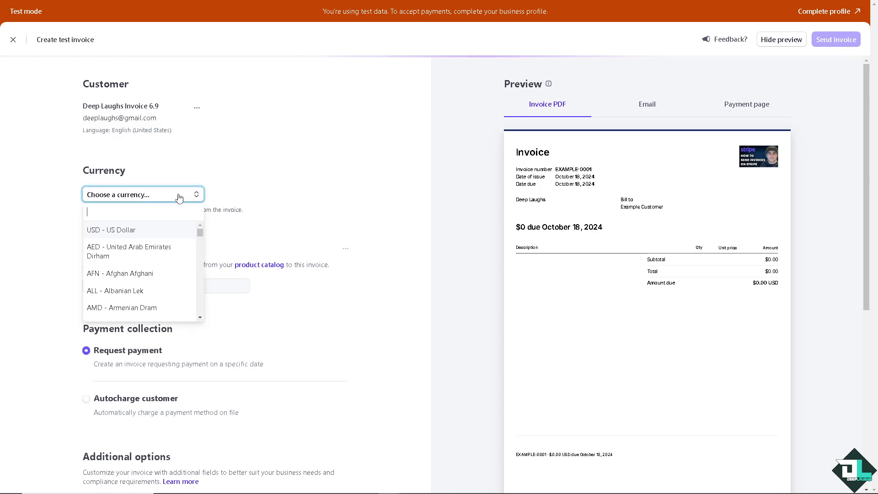
click(163, 230)
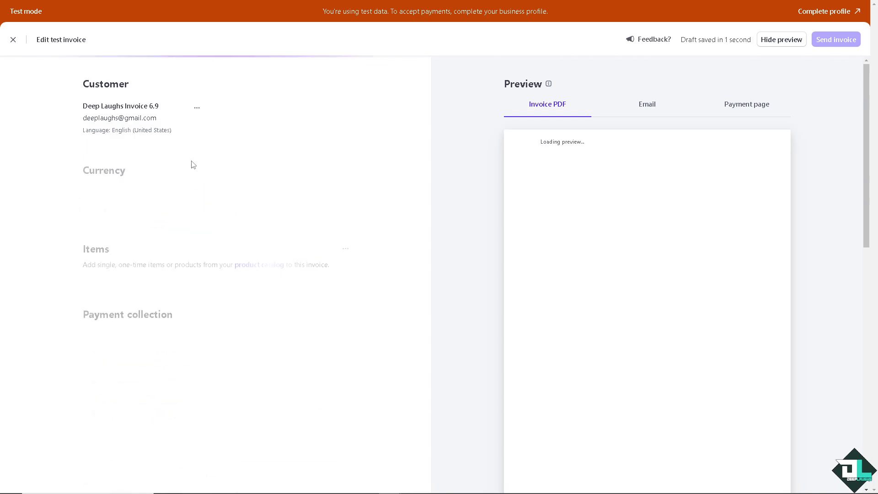
click(151, 198)
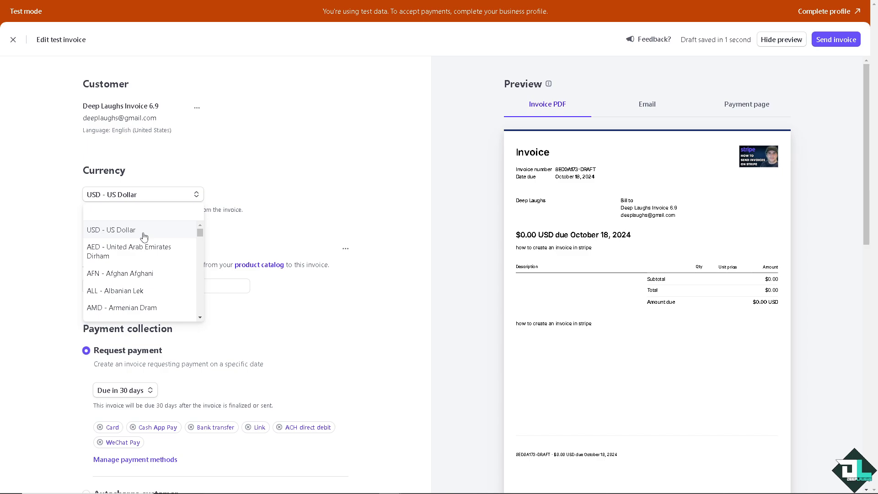
scroll(143, 235, down, 2)
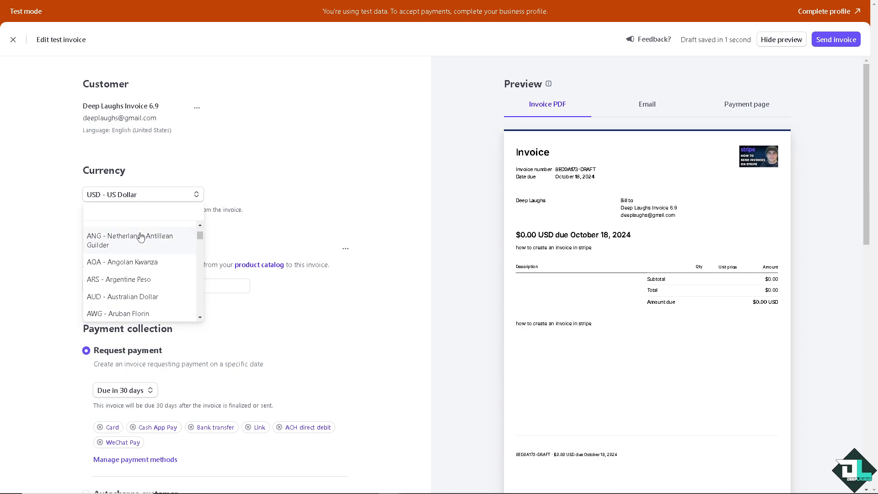
scroll(142, 245, down, 2)
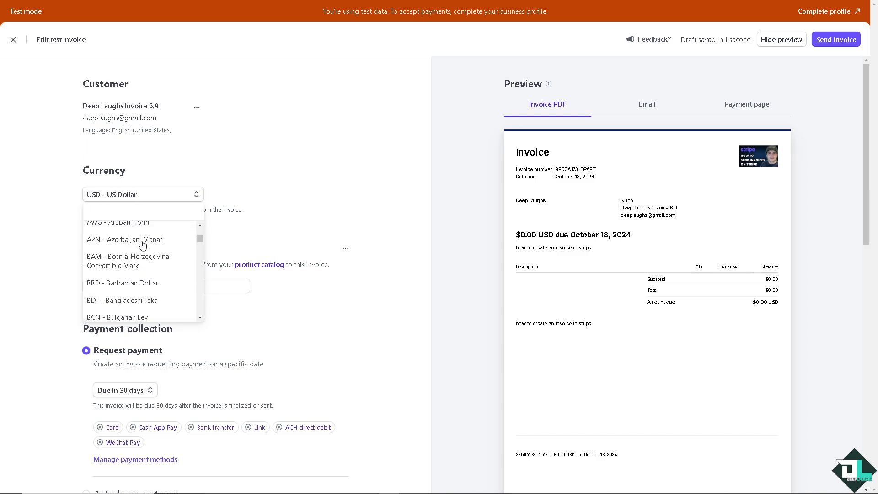
scroll(141, 301, down, 2)
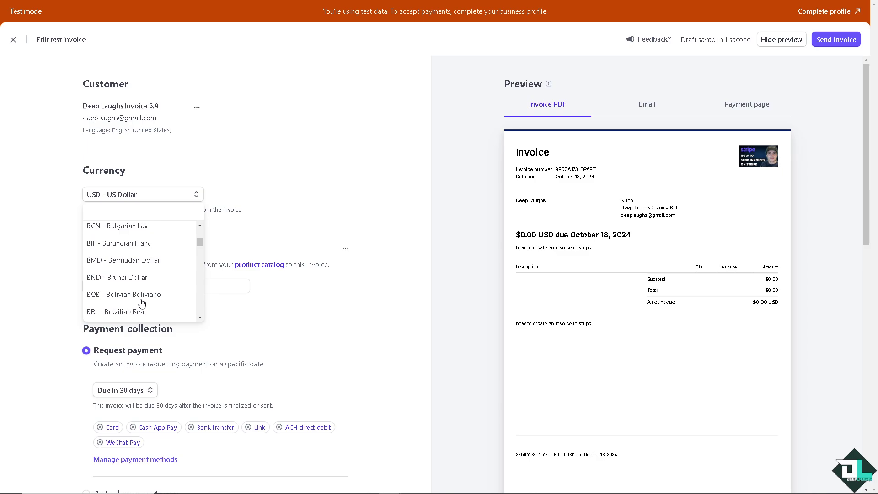
scroll(141, 287, down, 3)
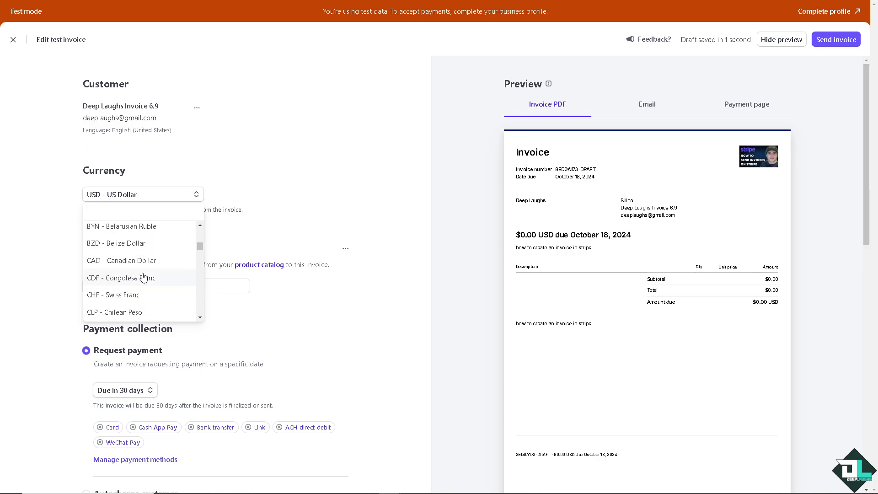
scroll(143, 277, down, 6)
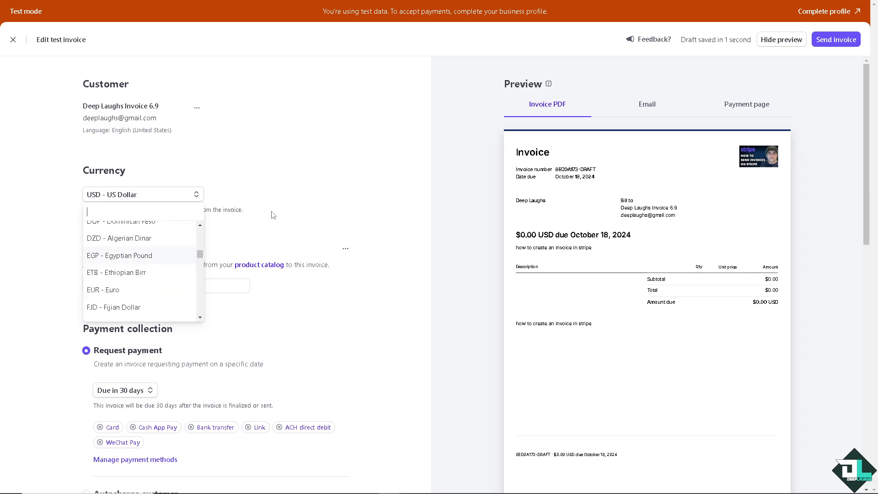
click(282, 215)
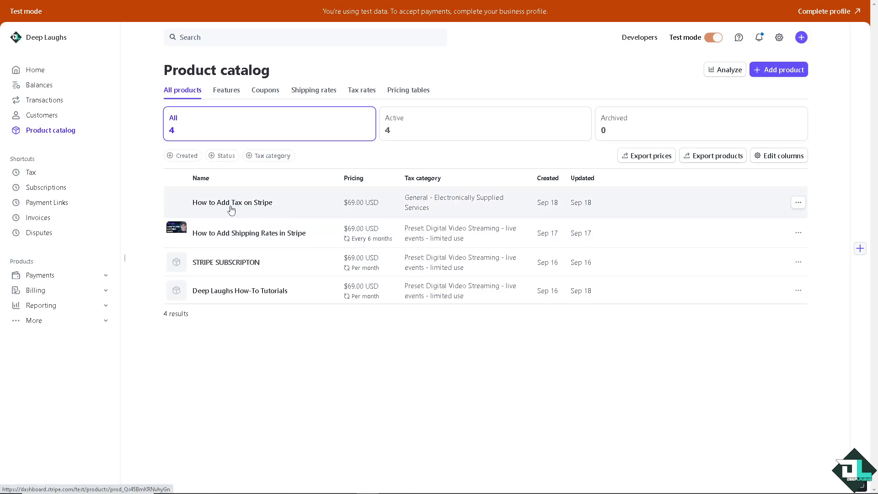
Step: Check the How to Add Tax on Stripe product's tax code, then start a new invoice
click(221, 207)
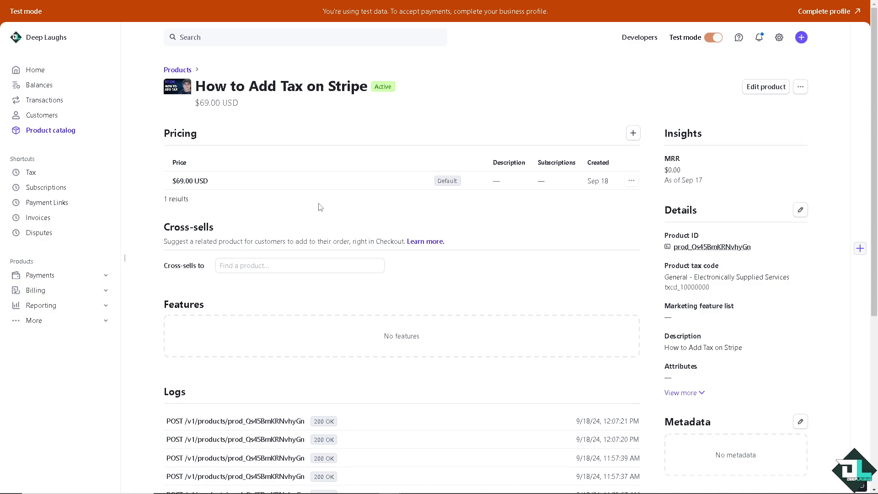
click(801, 39)
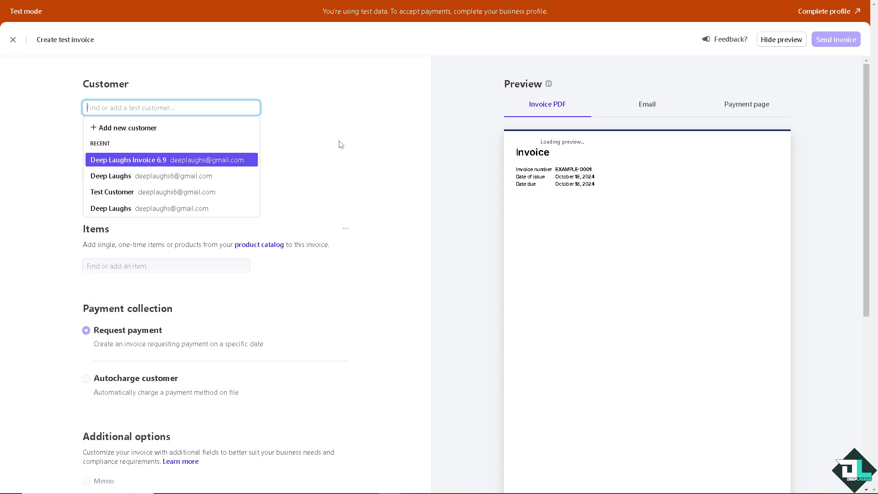
Step: Select the existing customer for the new test invoice and scroll to Additional options
click(245, 162)
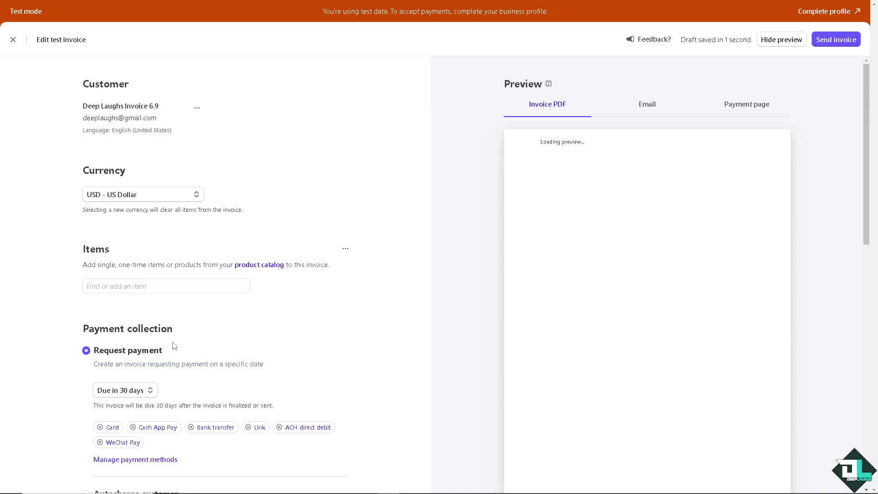
scroll(202, 343, down, 3)
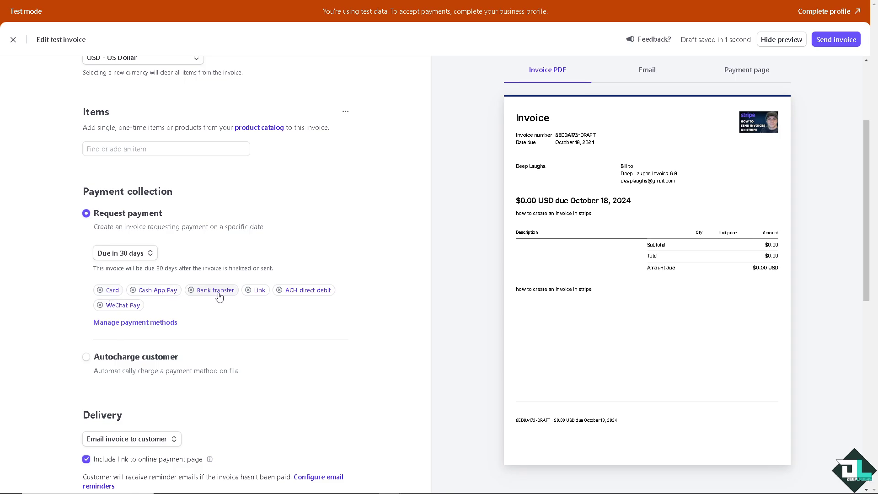
scroll(196, 356, down, 2)
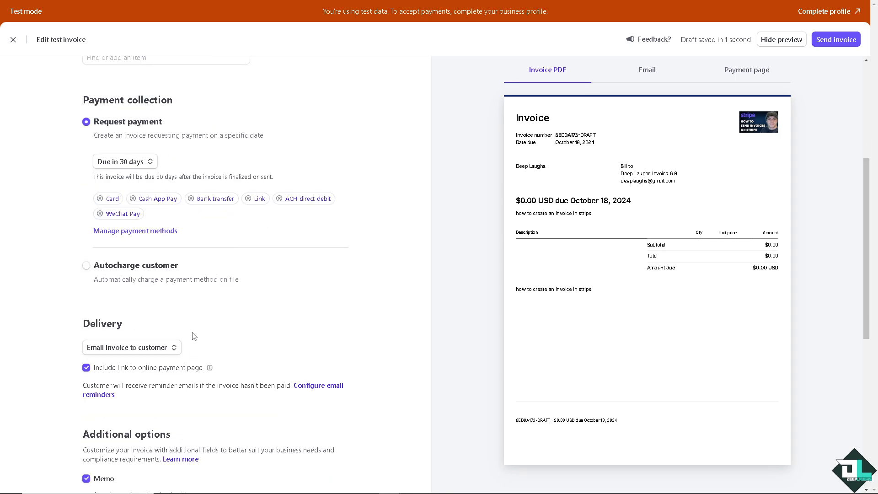
scroll(173, 298, down, 2)
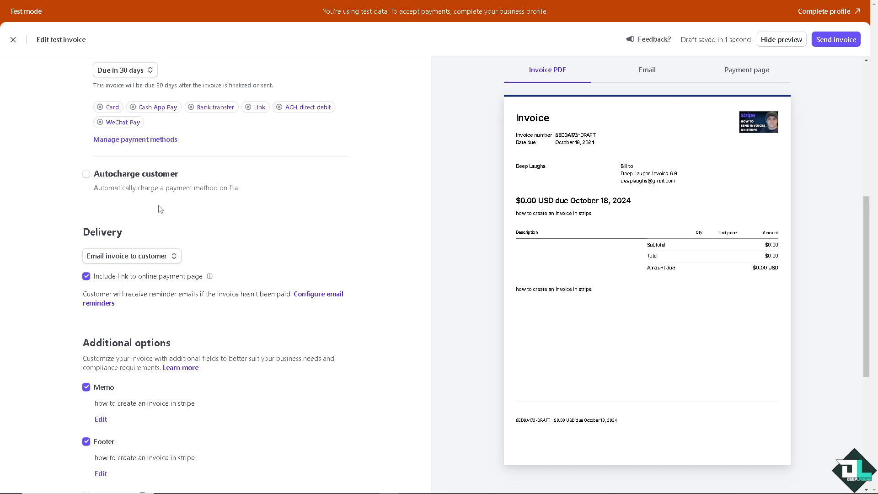
scroll(196, 276, down, 3)
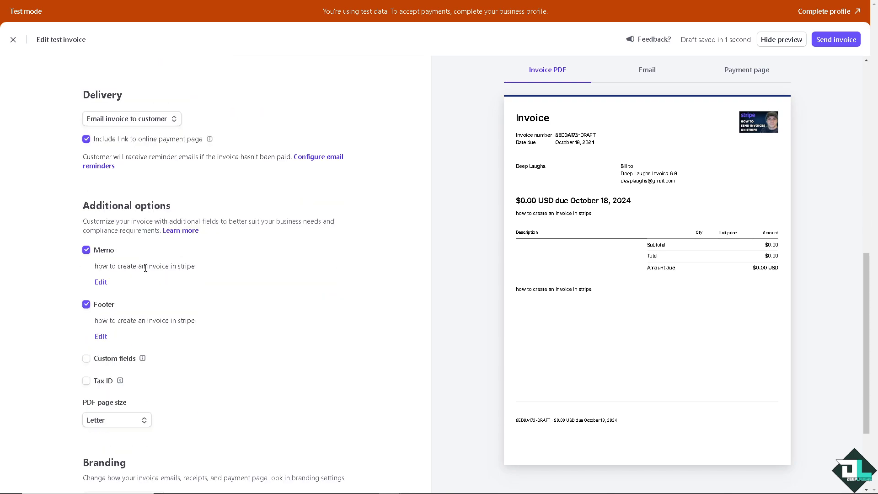
Step: Add a tax ID to the invoice with type US EIN
click(87, 382)
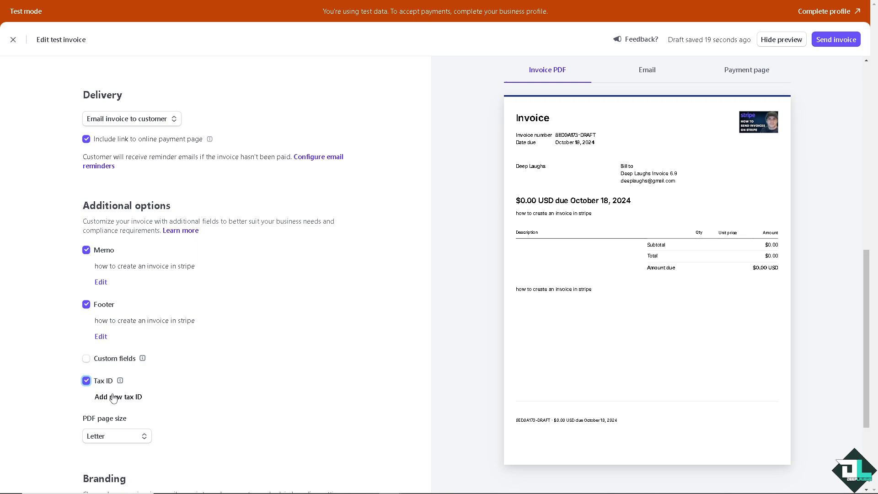
click(115, 398)
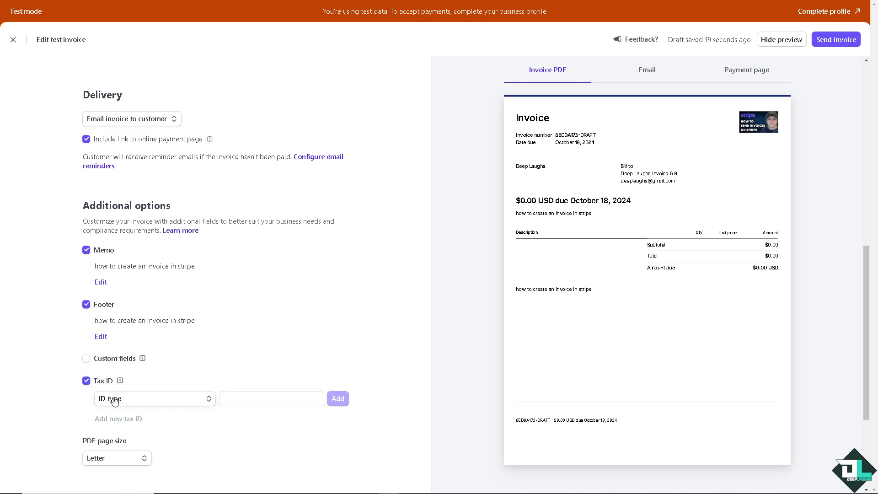
click(175, 404)
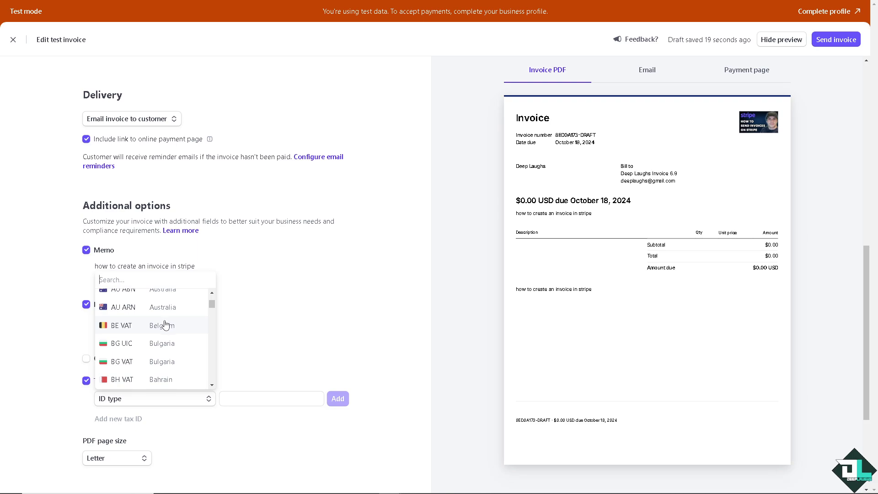
scroll(166, 325, down, 12)
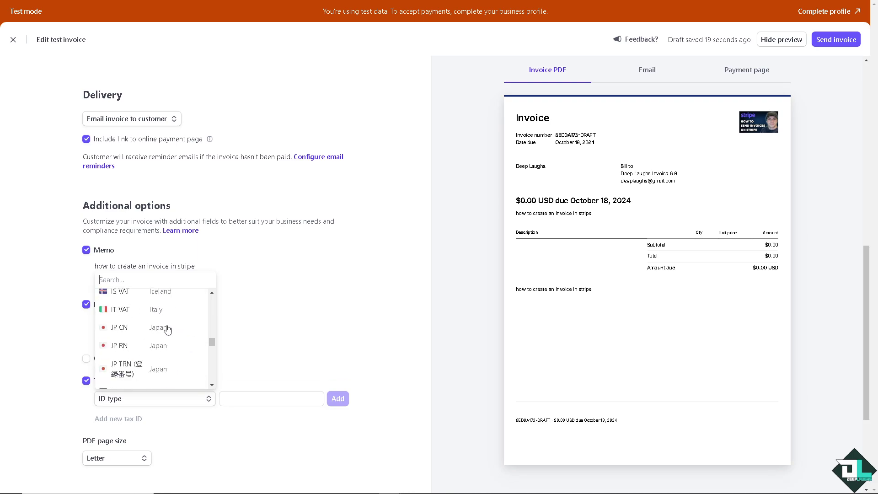
scroll(167, 329, down, 10)
scroll(168, 329, up, 2)
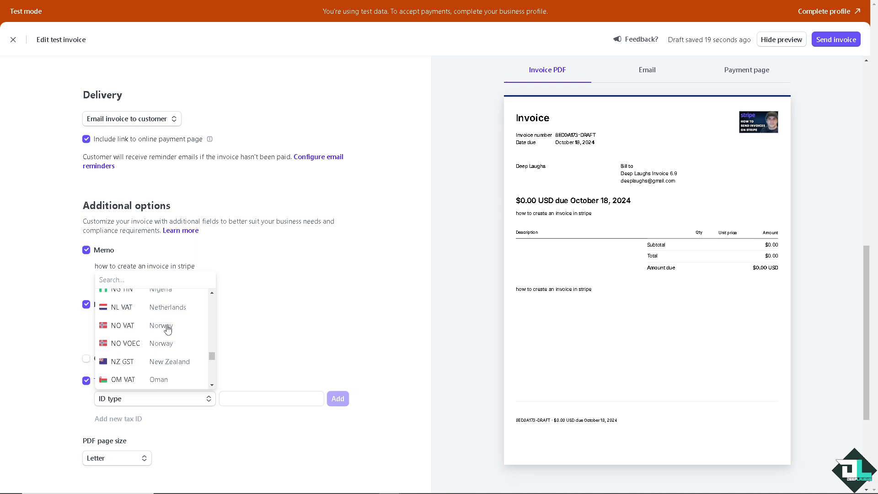
scroll(168, 330, down, 8)
scroll(169, 329, down, 4)
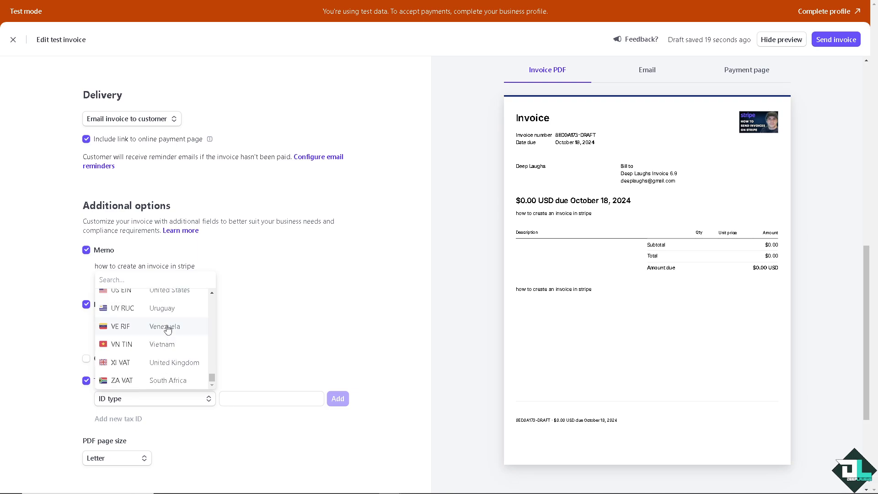
scroll(168, 320, up, 1)
click(170, 302)
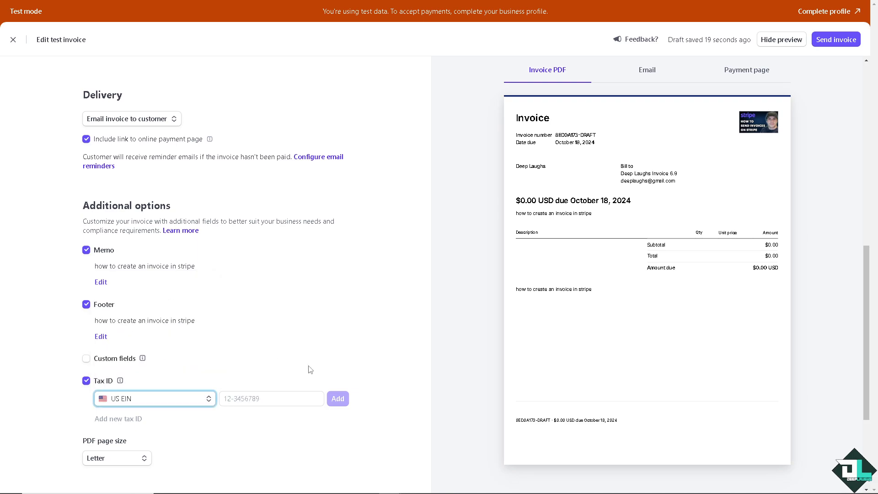
scroll(238, 398, down, 4)
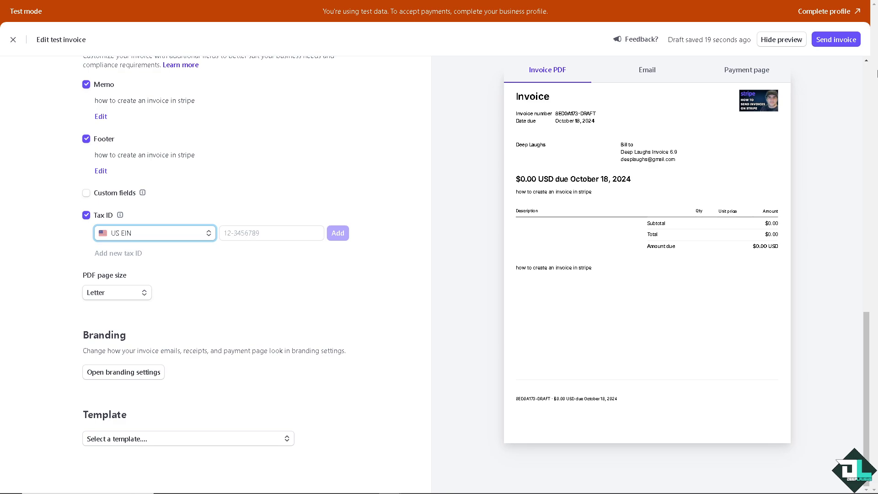
Step: Open the $0.00 send confirmation and preview the invoice email and payment page
click(842, 47)
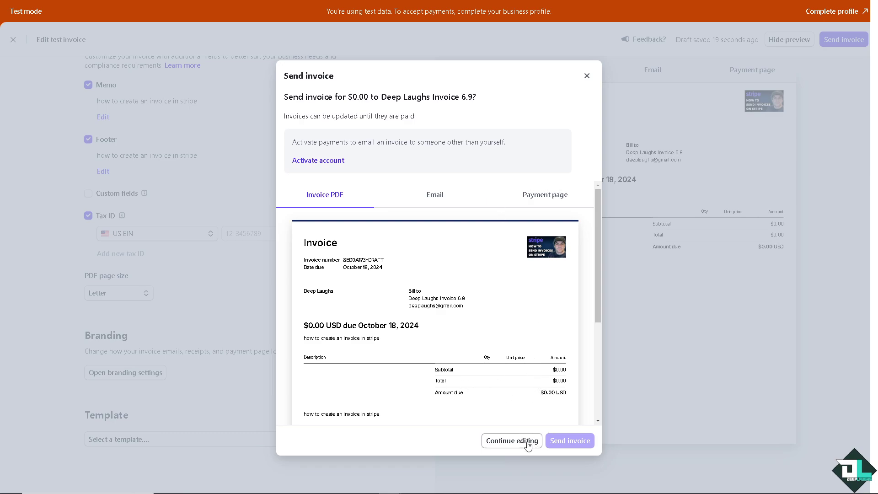
click(444, 200)
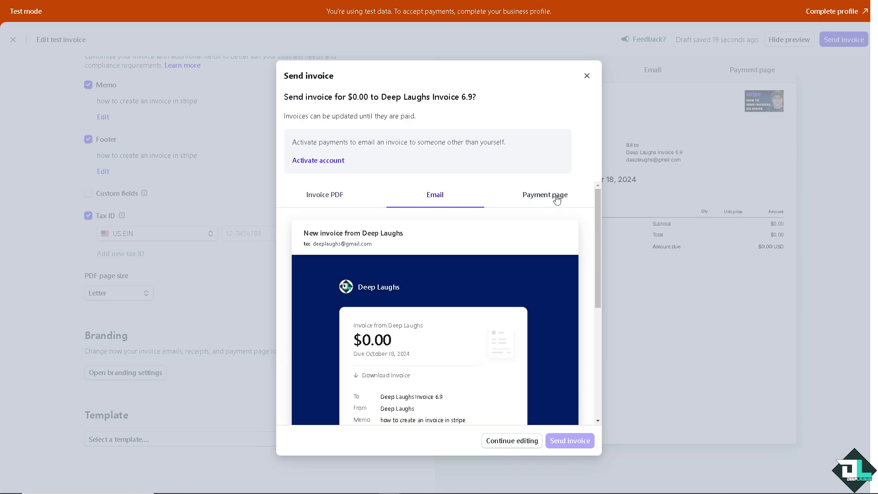
click(556, 200)
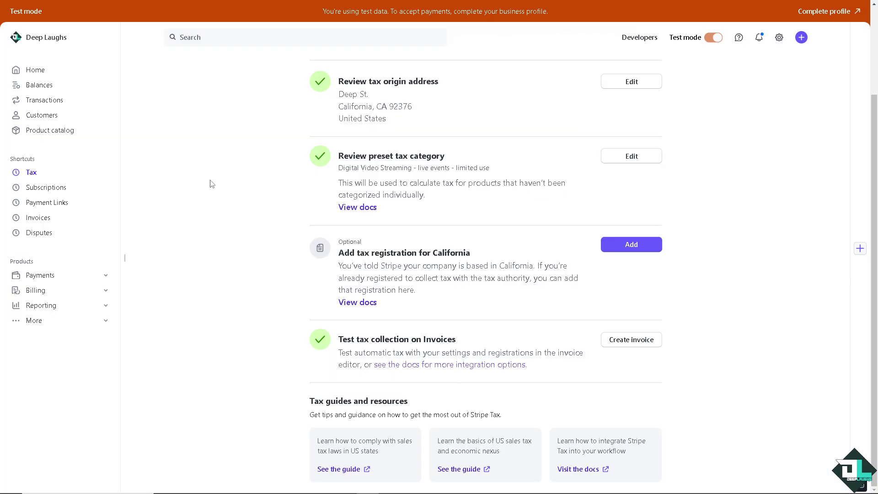
Step: Open the tax Registrations list and start a new test registration
scroll(212, 183, up, 3)
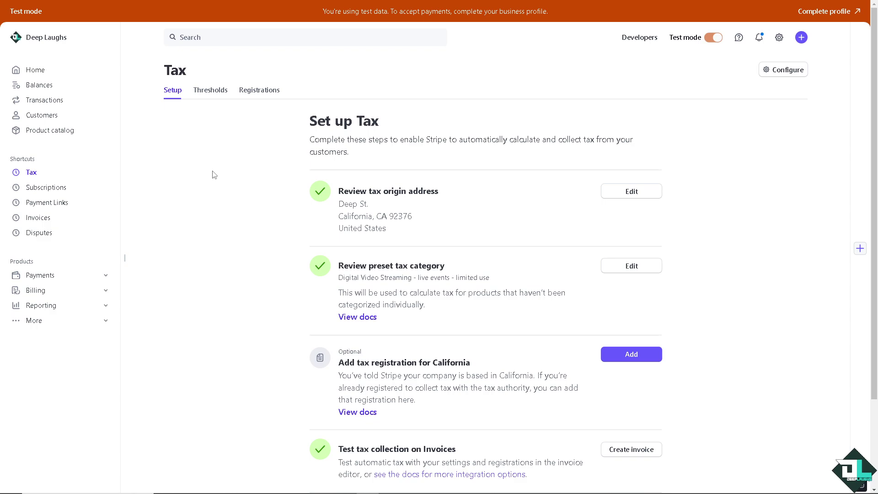
click(256, 90)
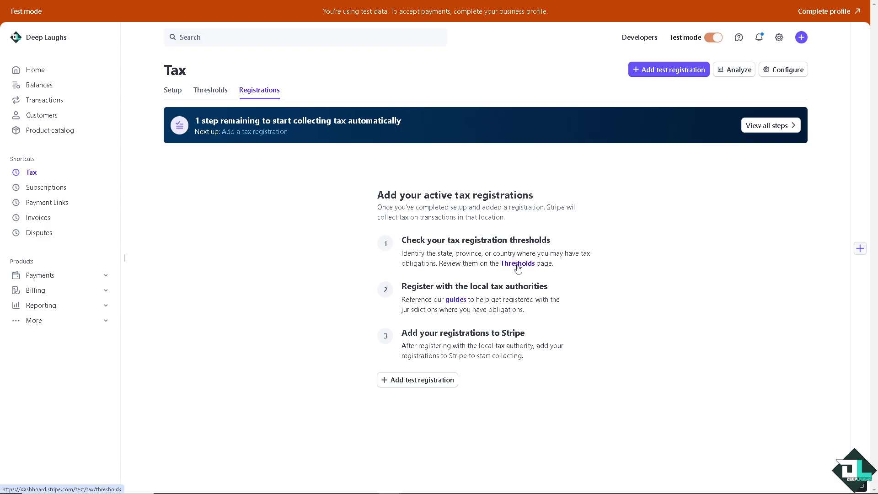
click(406, 381)
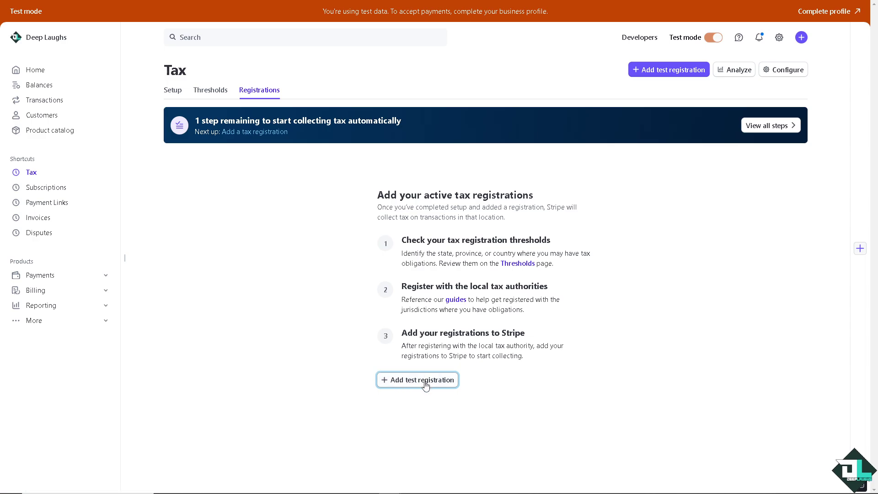
click(400, 380)
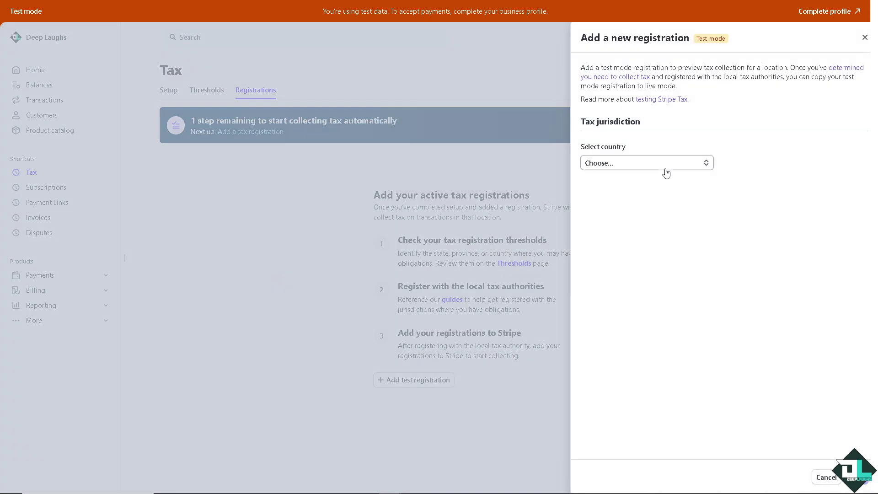
Step: Register in United States, California, keeping 'already registered' as Yes, and continue
click(635, 171)
scroll(652, 211, down, 5)
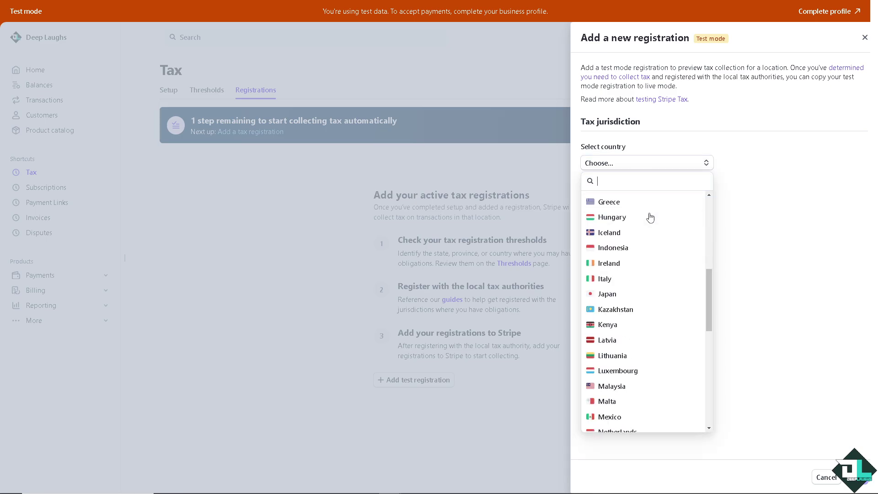
scroll(650, 217, down, 10)
click(647, 407)
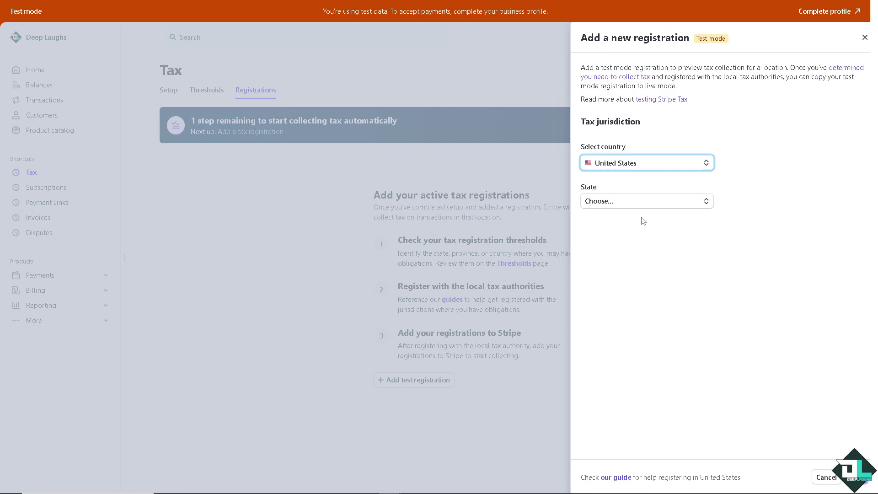
click(637, 204)
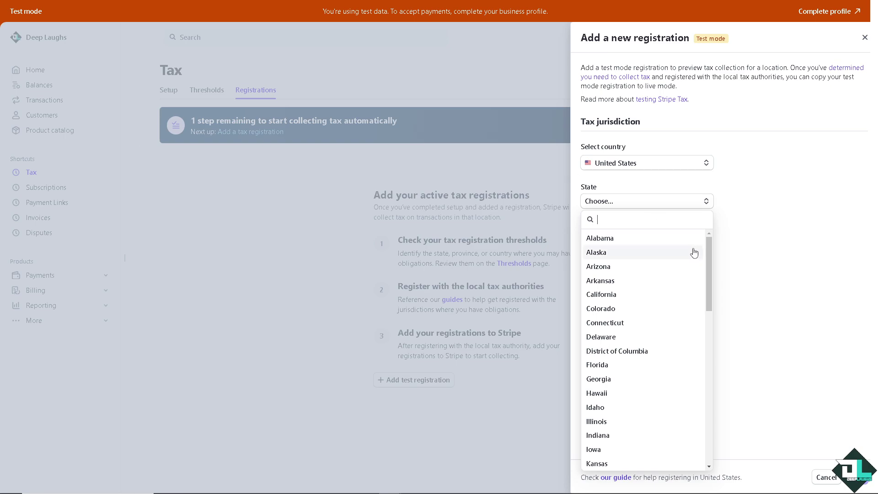
click(613, 295)
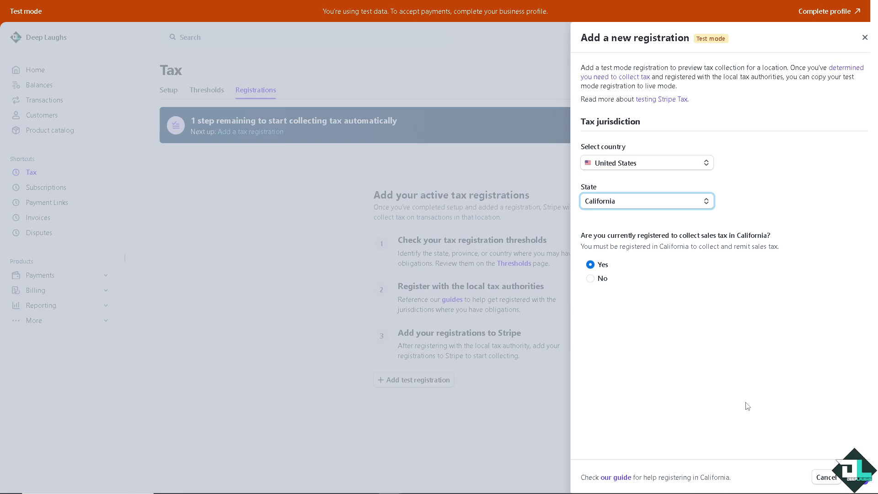
click(864, 481)
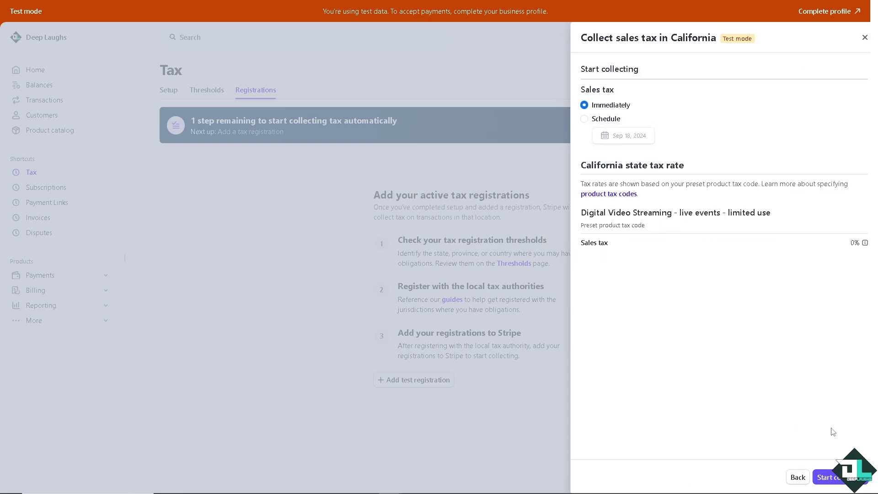
Step: Begin collecting California sales tax immediately
click(830, 477)
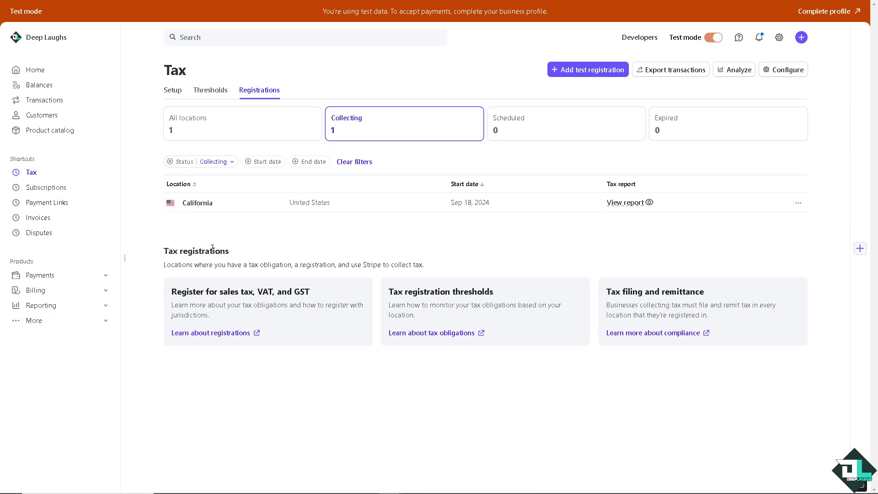
Step: View the California registration's details and check its more-actions menu
click(649, 205)
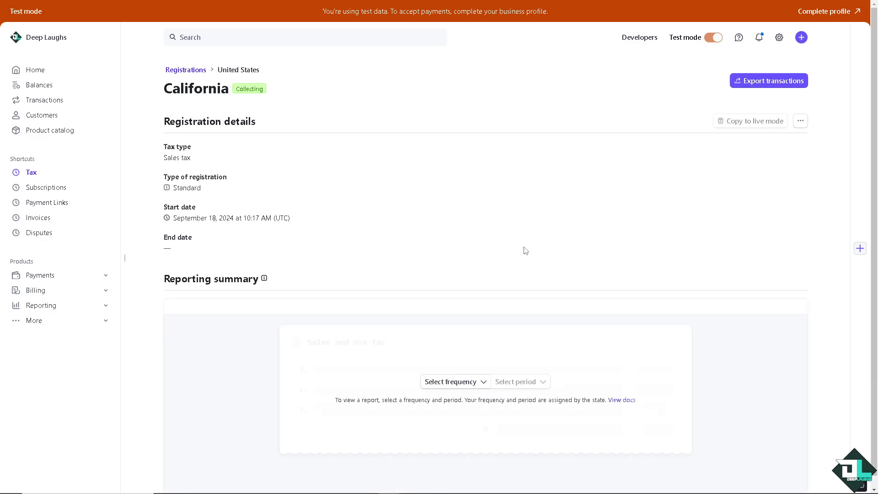
click(800, 122)
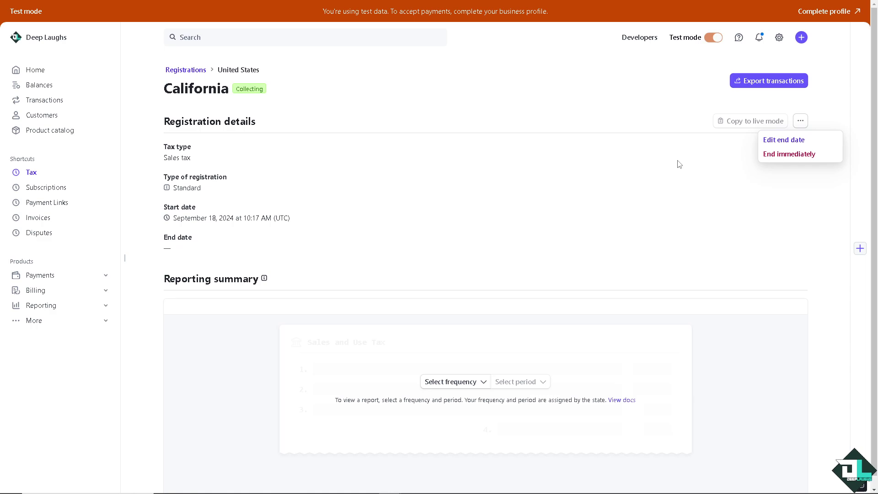
click(656, 179)
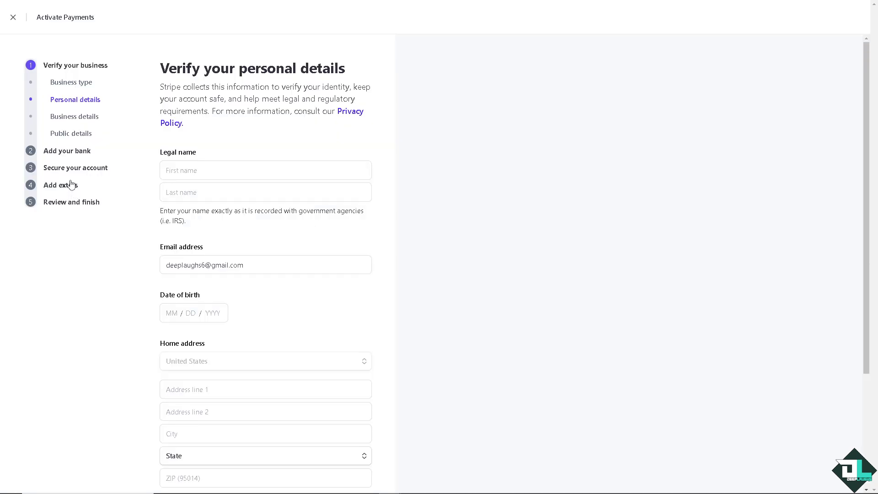
Step: Browse the Business details, Public details and Business type activation steps, then return to Tax Thresholds
click(79, 117)
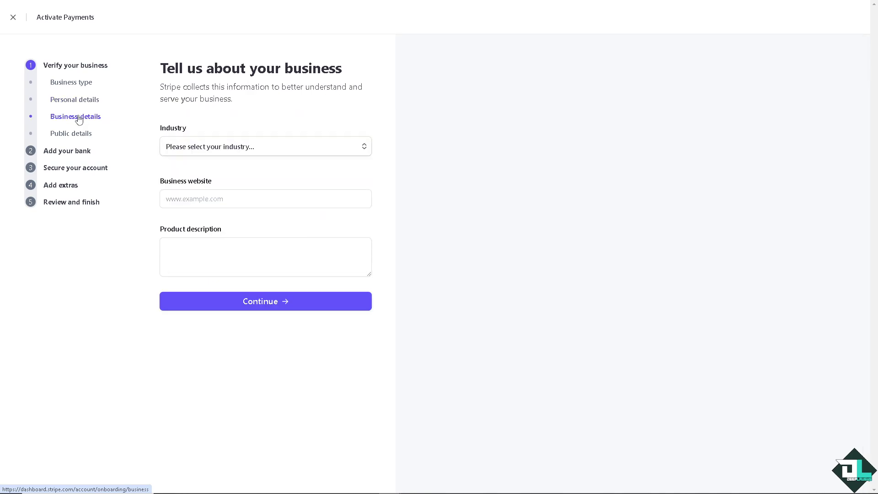
click(75, 134)
click(73, 82)
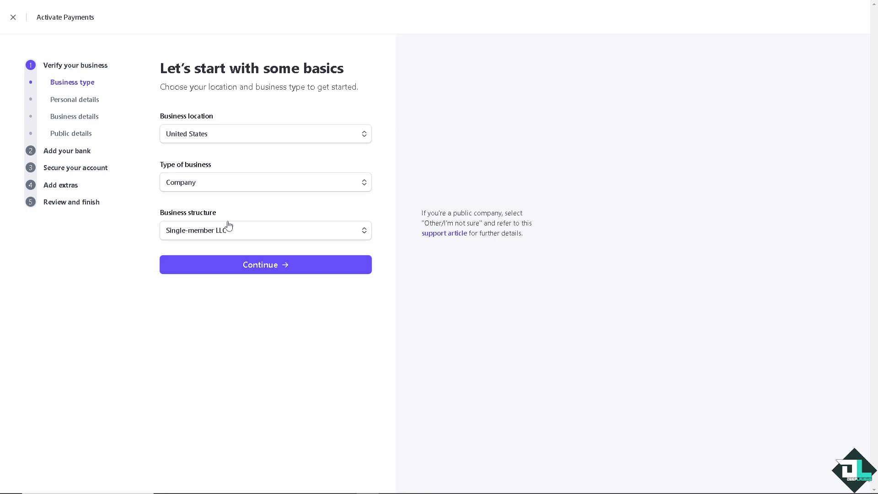
click(272, 262)
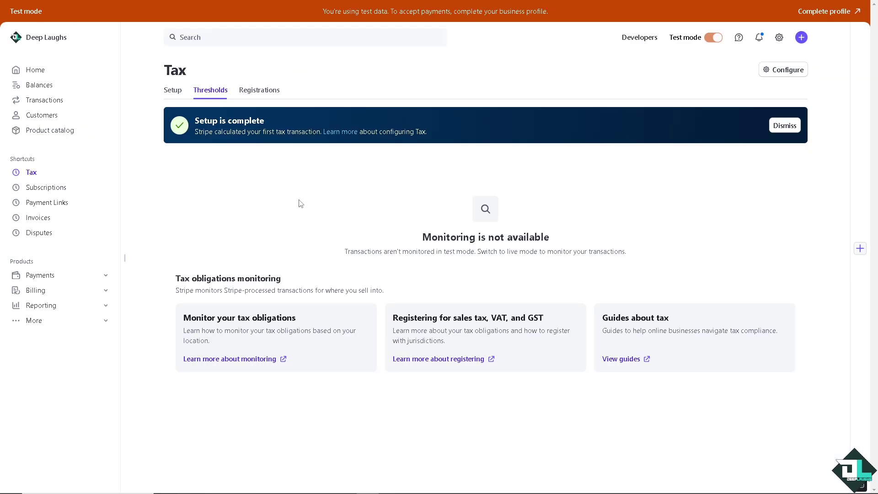
Step: Go to the Stripe Support center from the Help menu
click(739, 41)
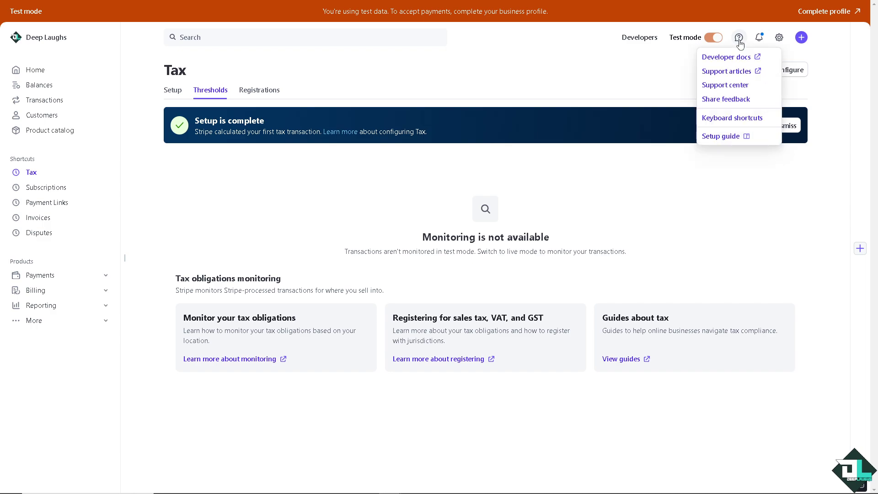
click(727, 87)
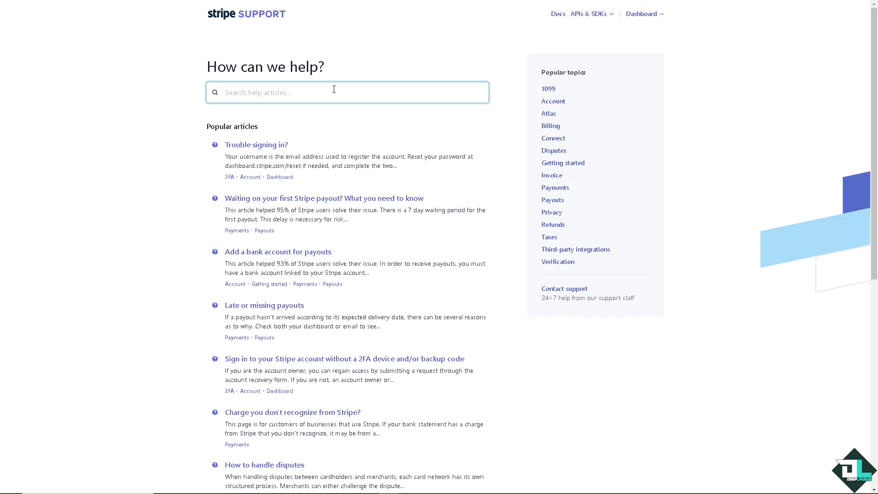
Step: Search help articles for 'How to Add Tax on Stripe' and open a support chat
text(How to Add Tax on Stripe)
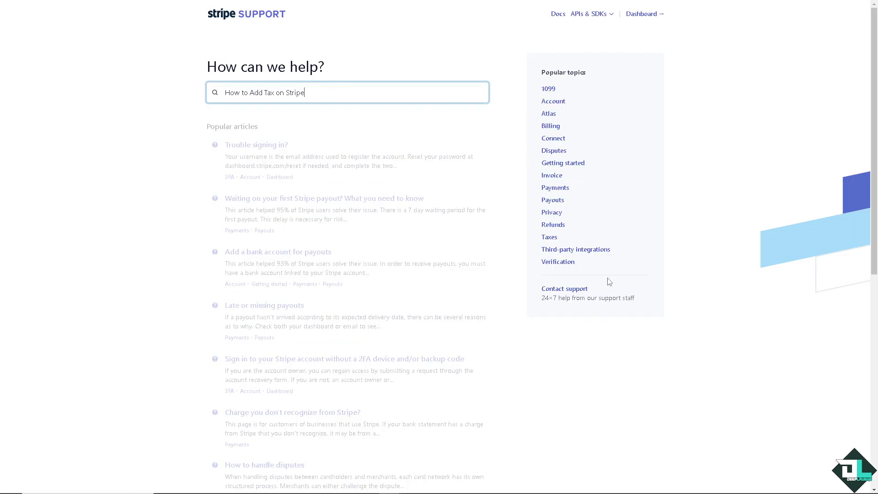
click(566, 291)
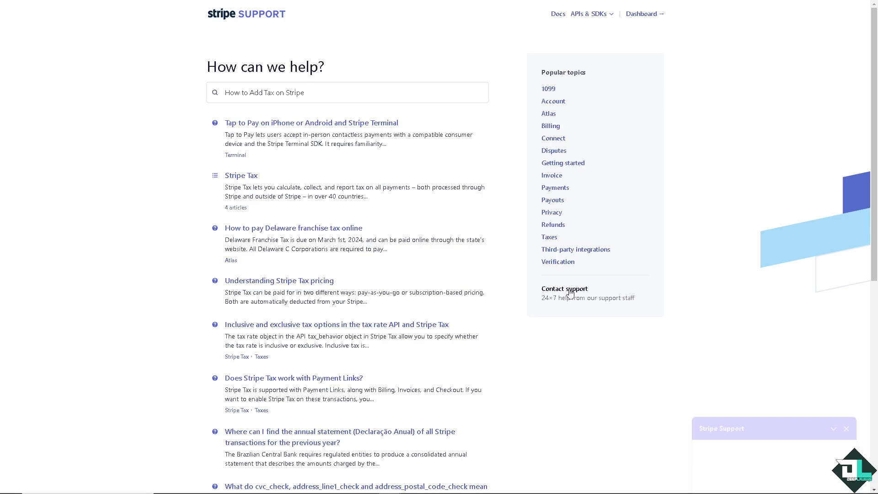
scroll(366, 386, down, 8)
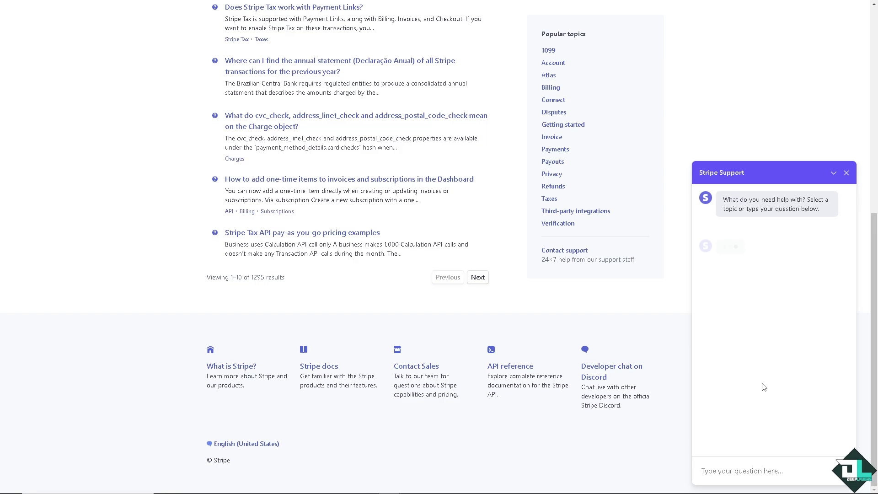
Step: Send the support chat the question about adding tax, then go to Contact Sales
click(745, 470)
text(How to Add Tax on Stripe)
key(Return)
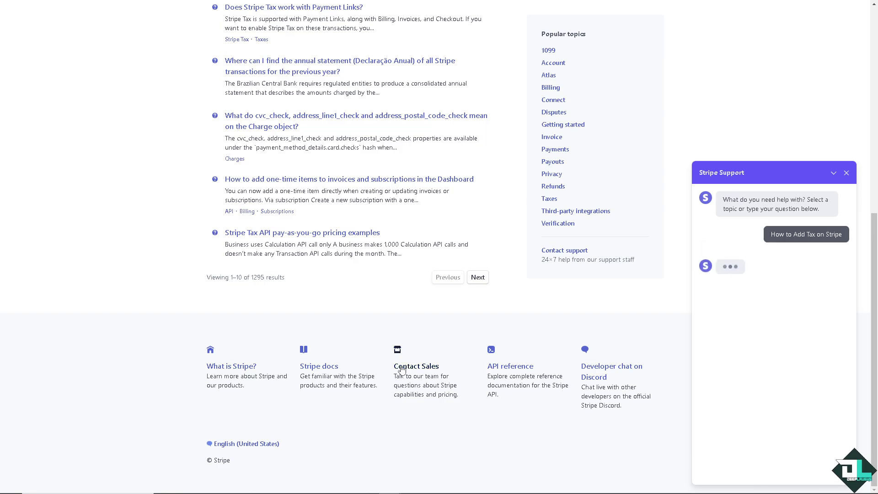
click(410, 368)
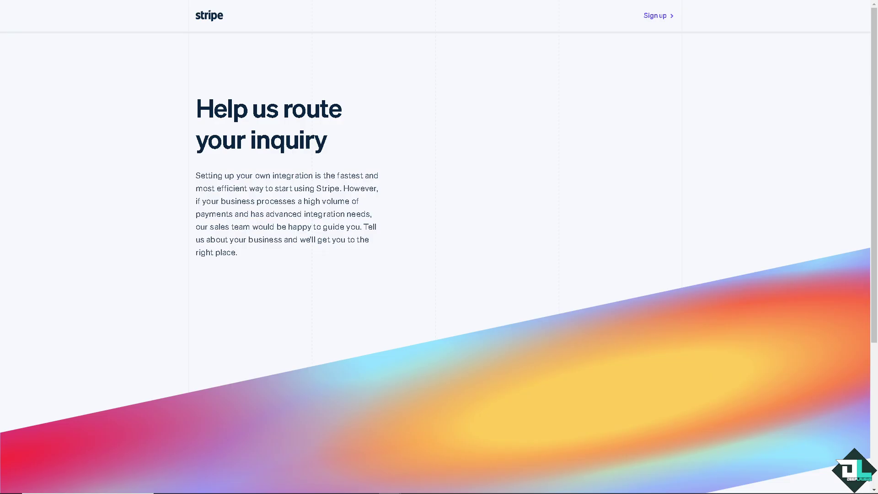